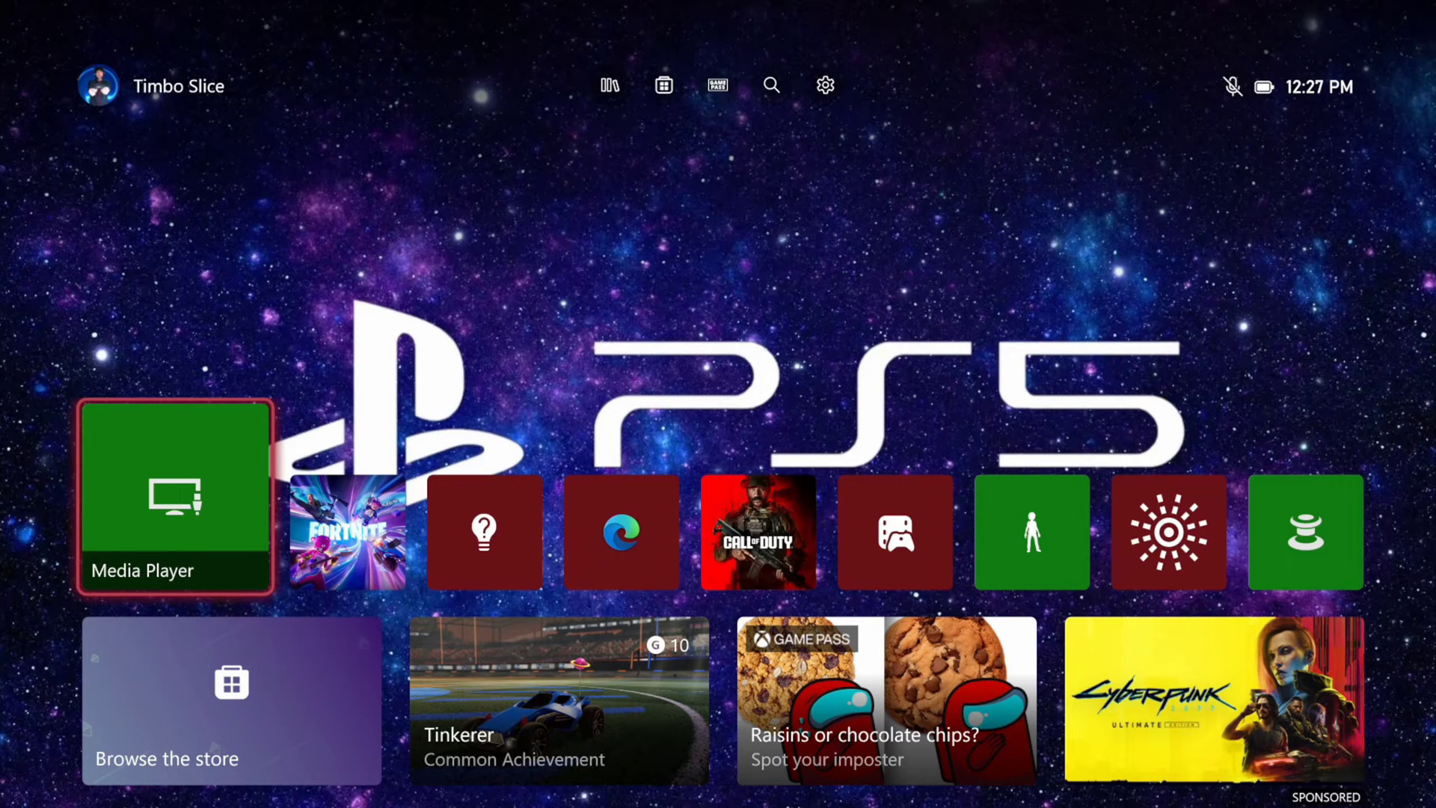
# Step: Go to Settings > System > Storage devices and highlight the 120.2 GB General USB Flash Disk
pyautogui.press('Right')
pyautogui.press('Up')
pyautogui.press('Right')
pyautogui.press('Right')
pyautogui.press('Right')
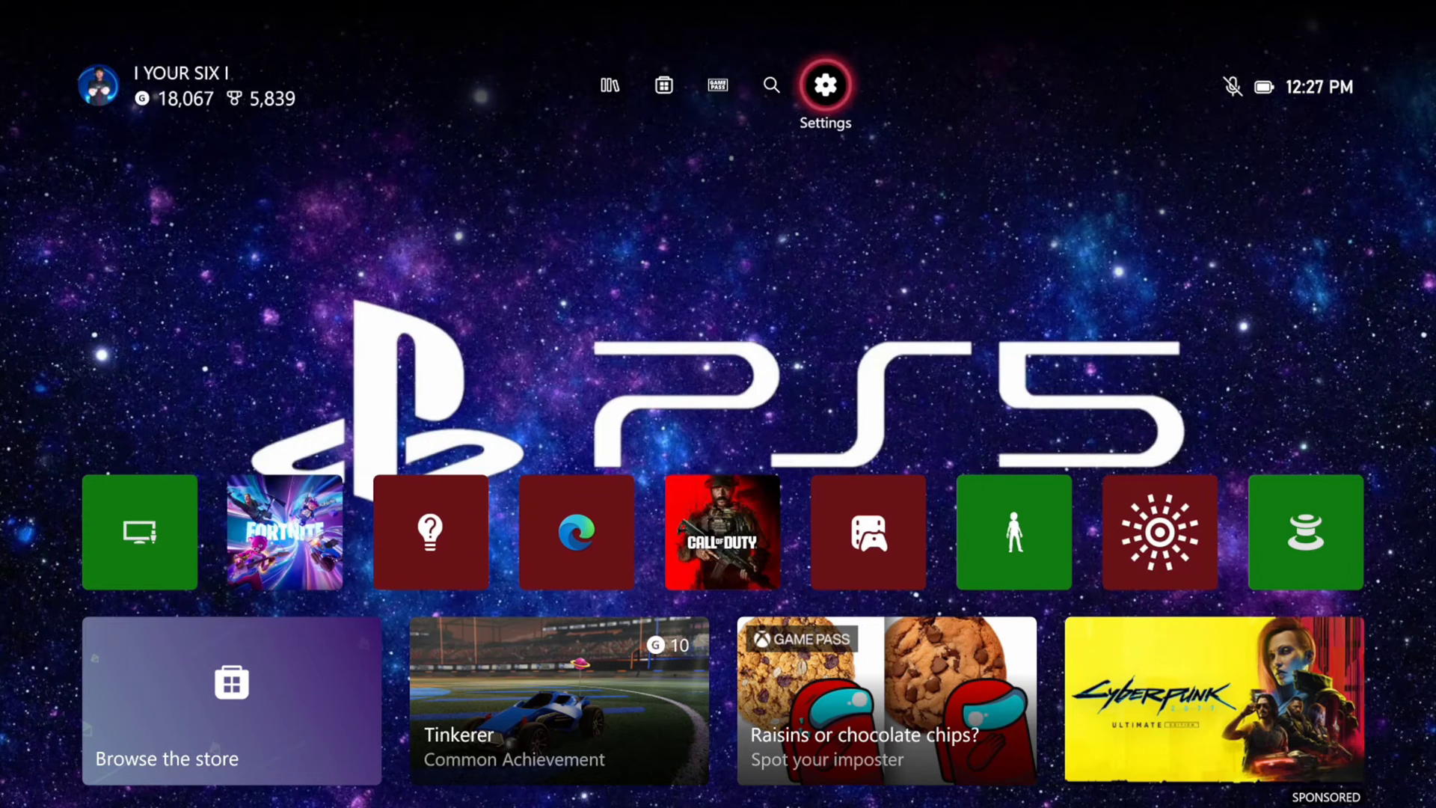
pyautogui.press('Return')
pyautogui.press('Down')
pyautogui.press('Down')
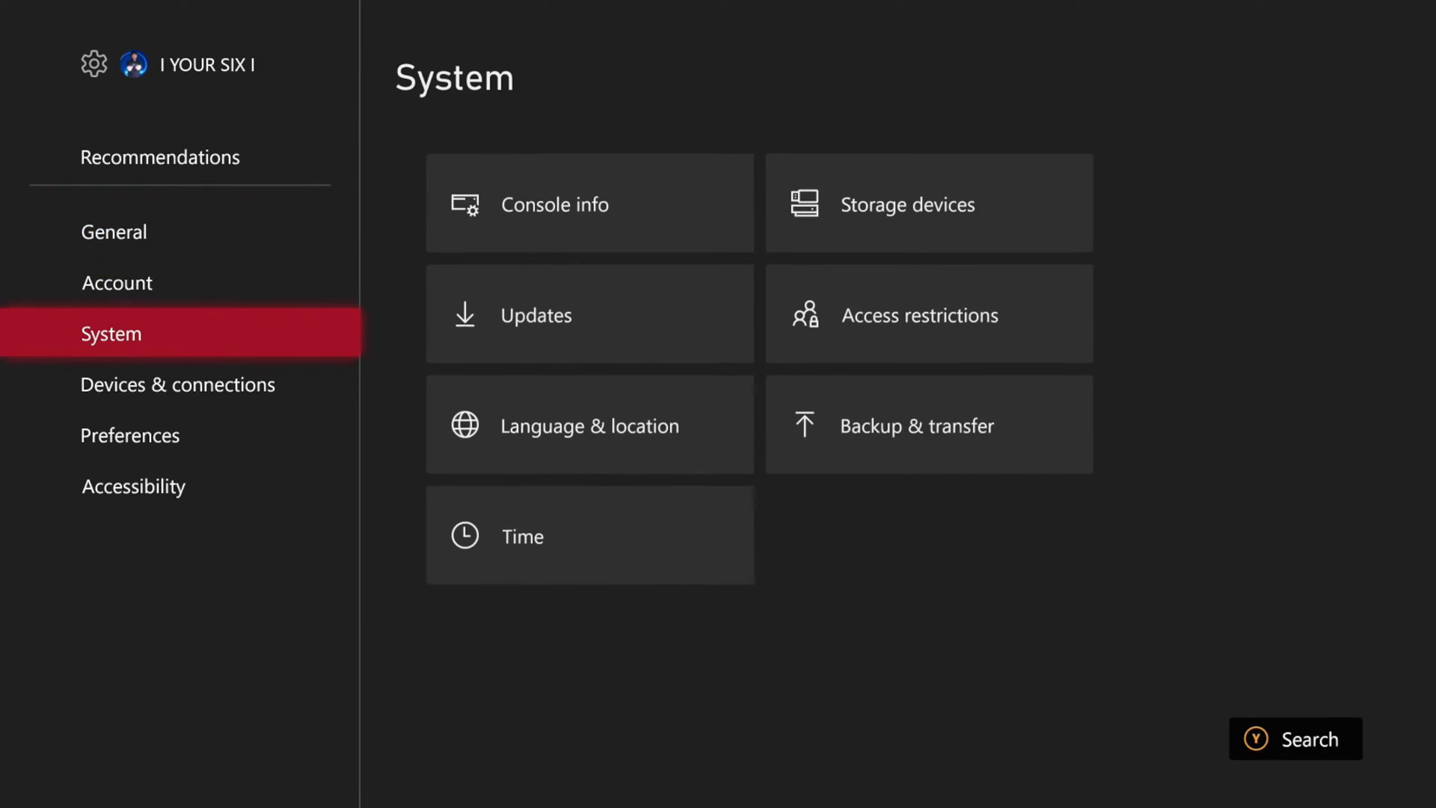
pyautogui.press('Right')
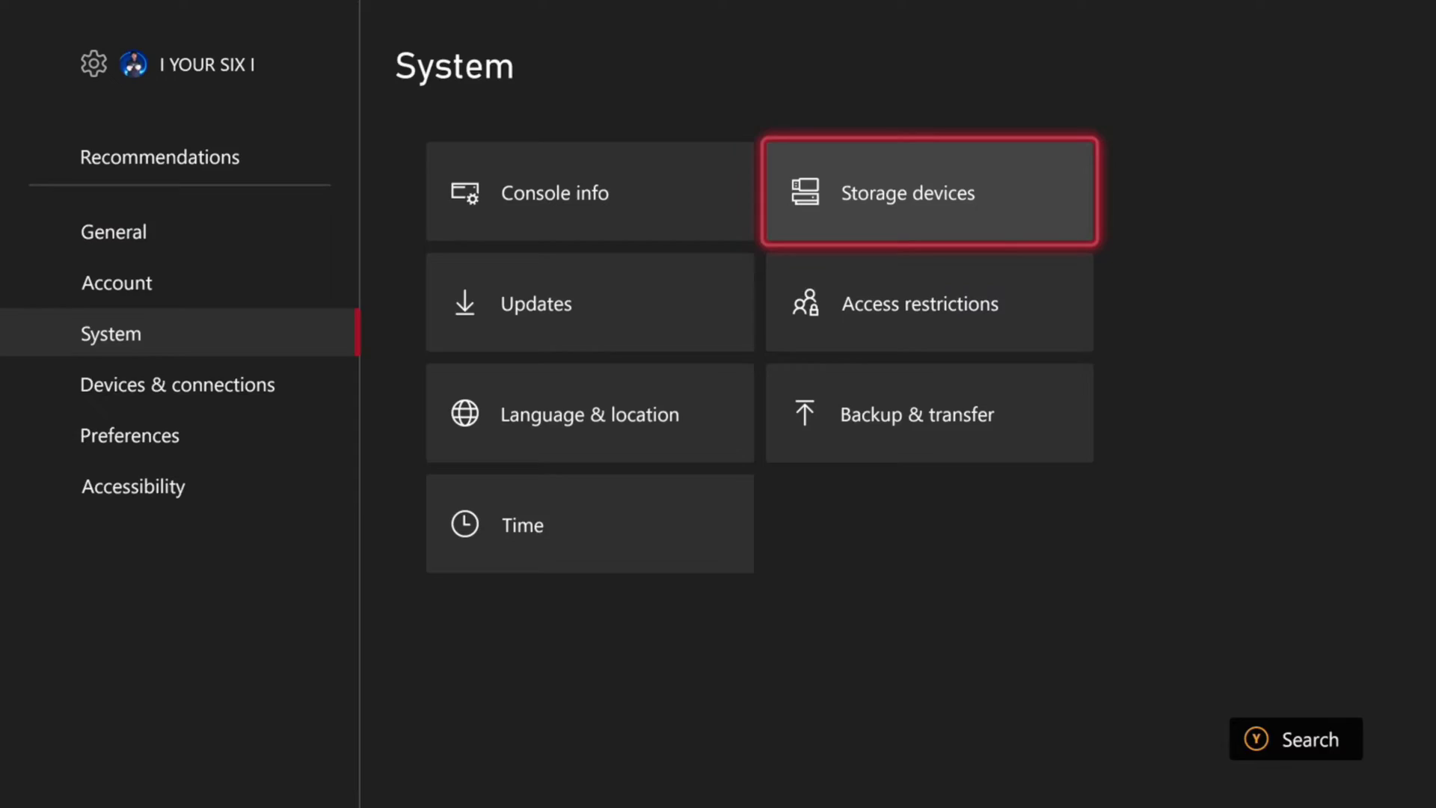
pyautogui.press('Return')
pyautogui.press('Down')
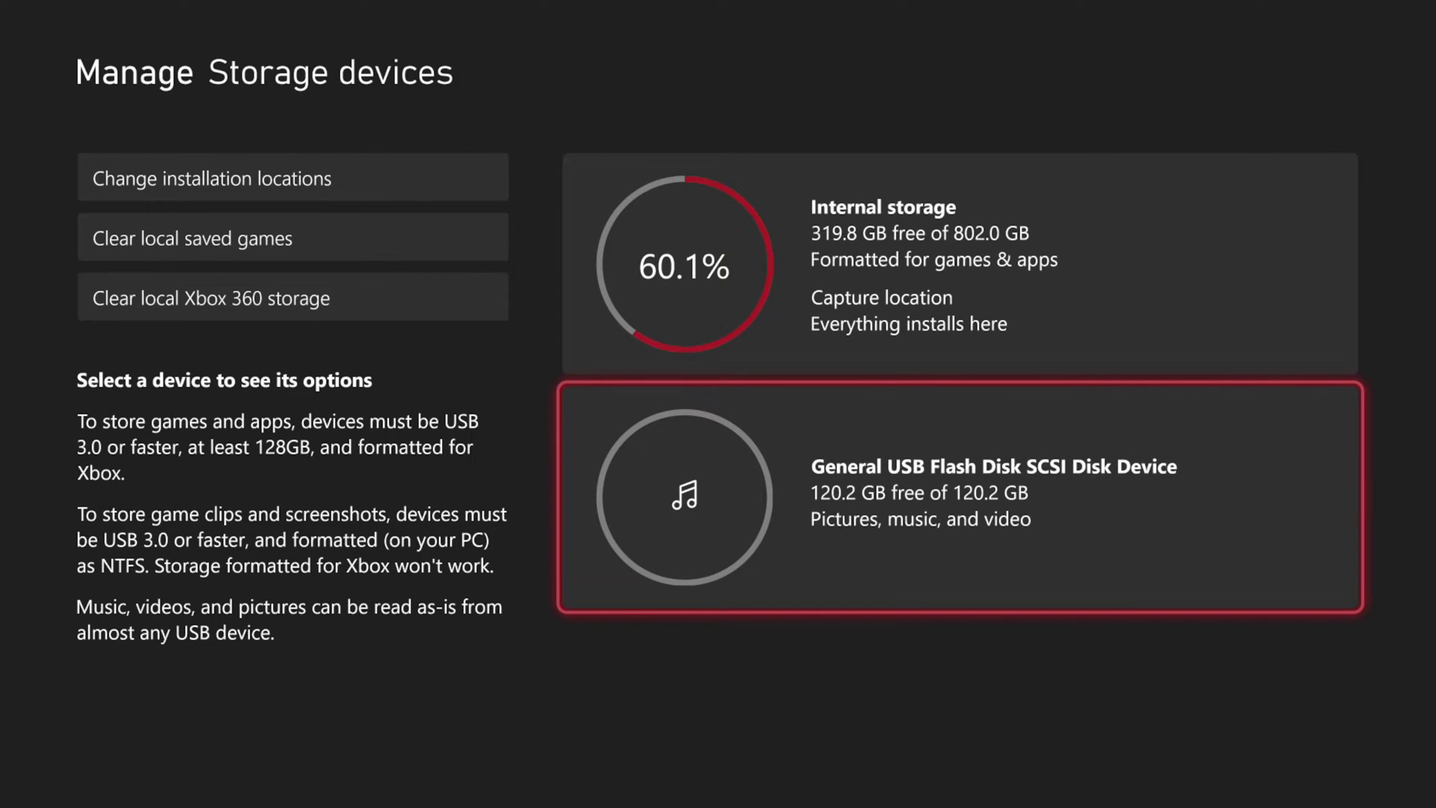
pyautogui.press('Return')
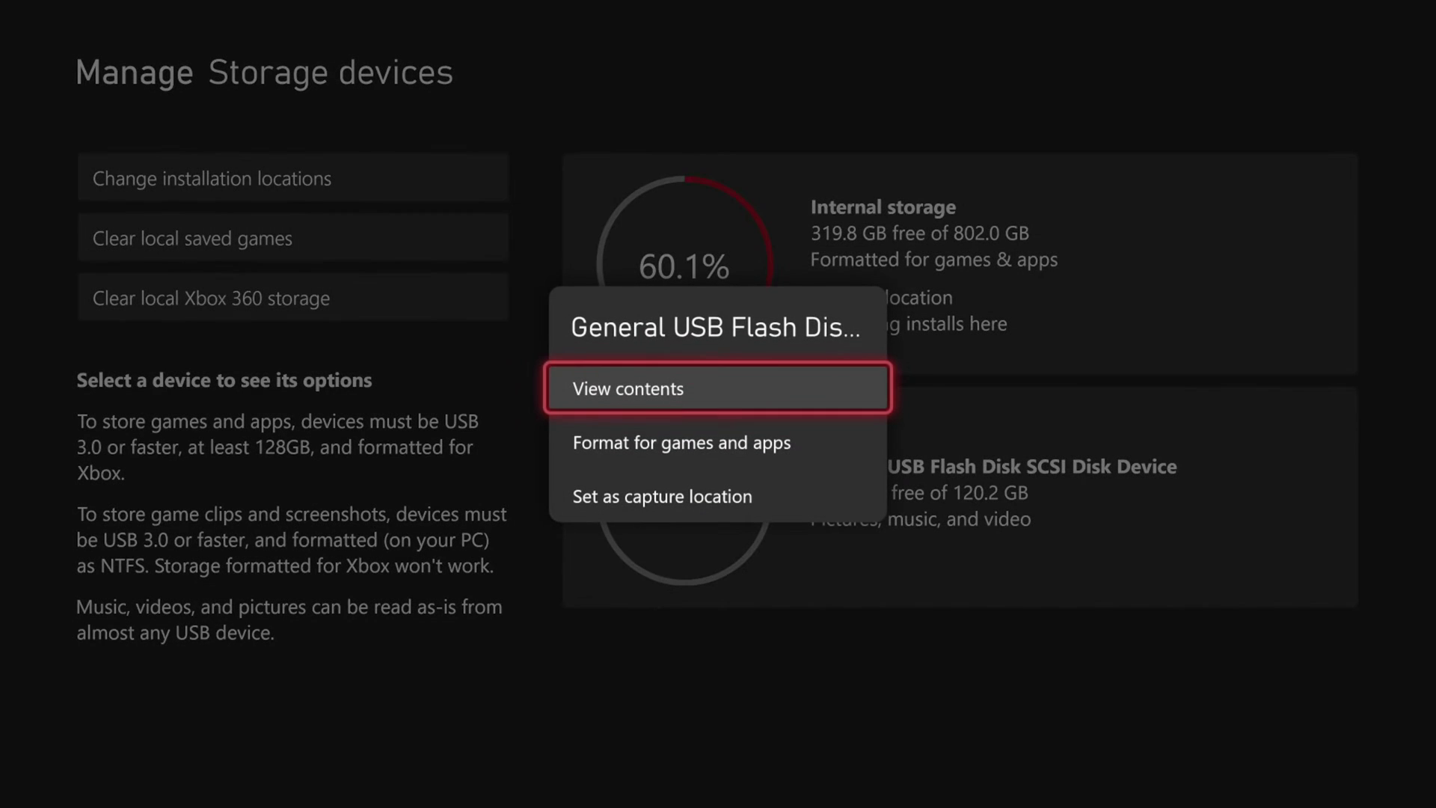
pyautogui.press('Down')
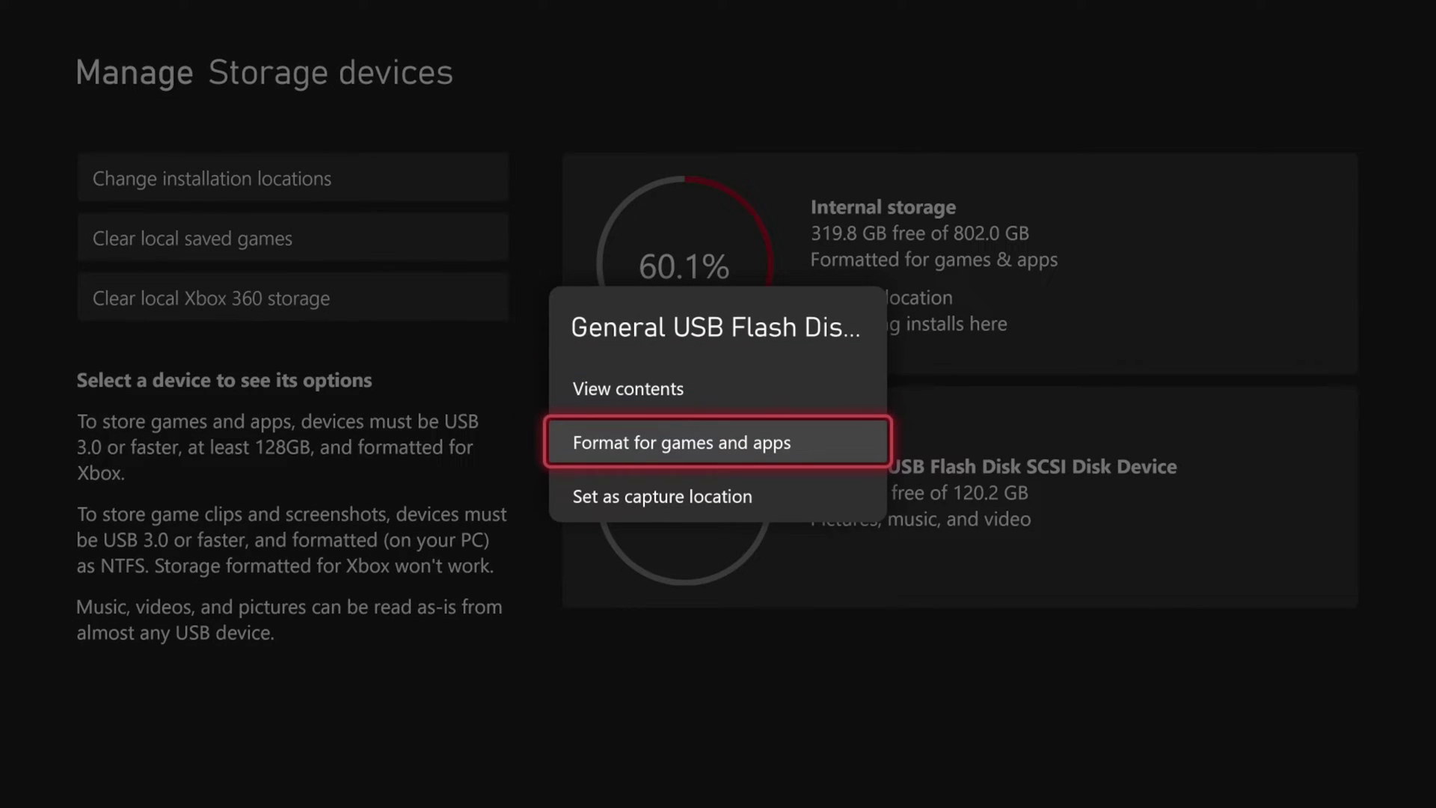
pyautogui.press('Return')
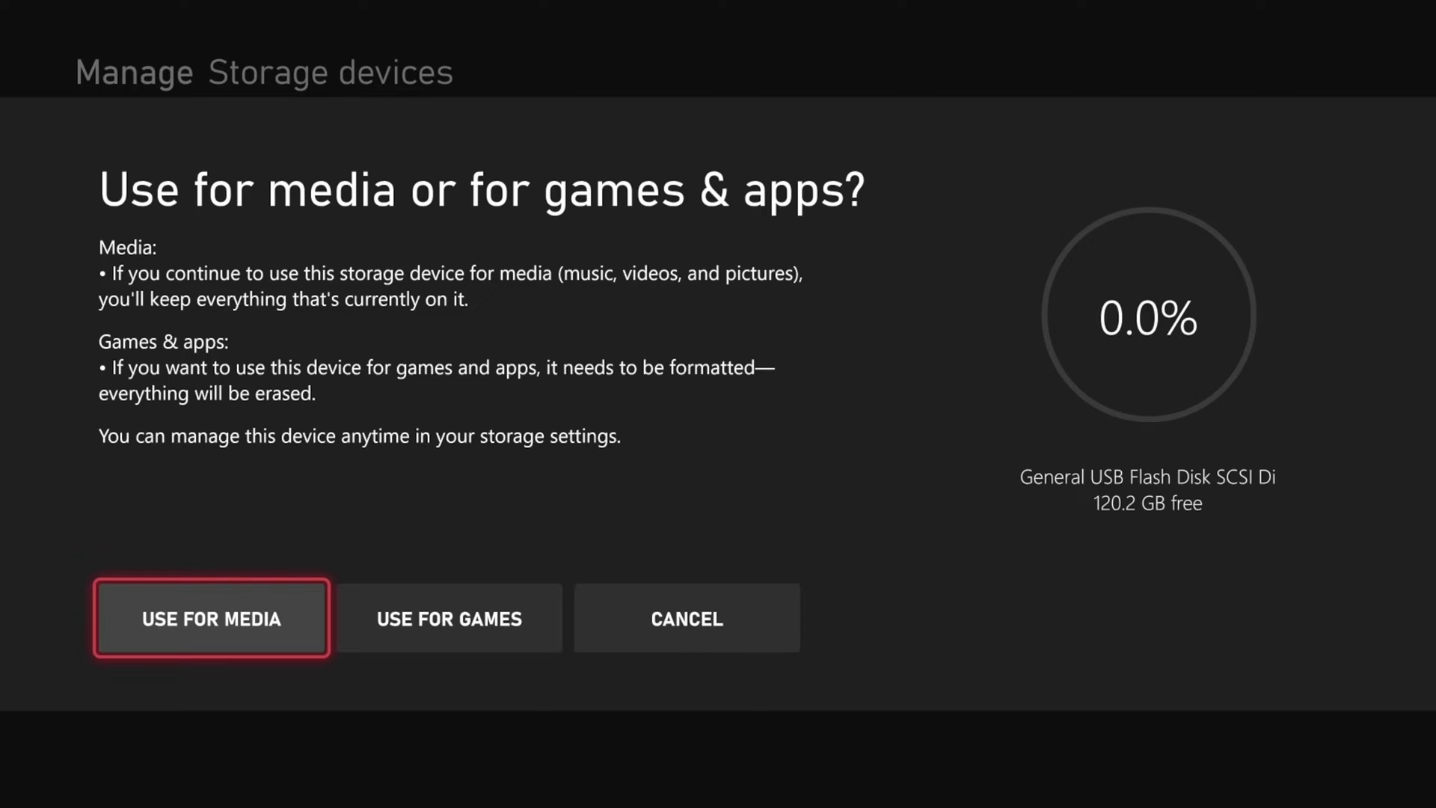
pyautogui.press('Return')
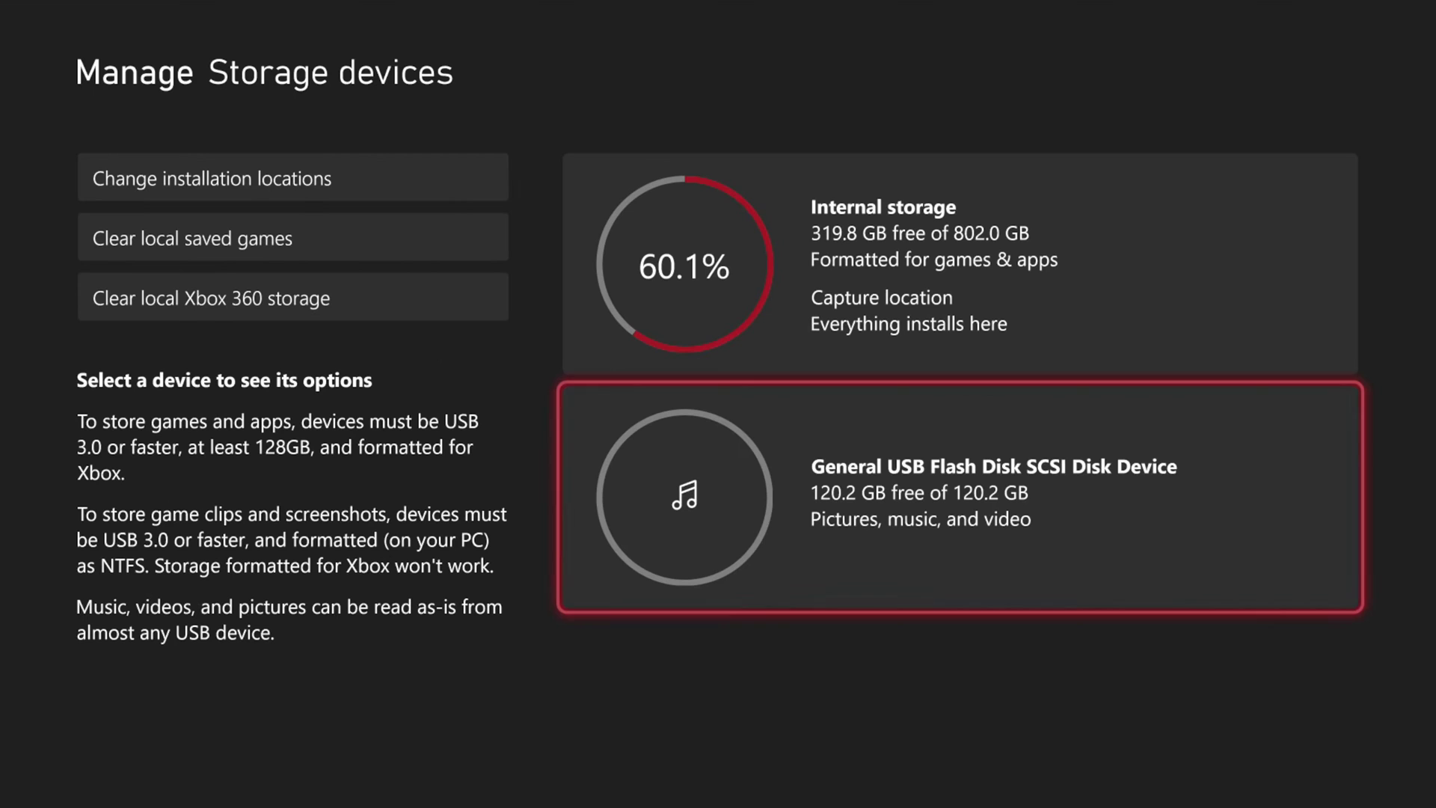
pyautogui.press('Return')
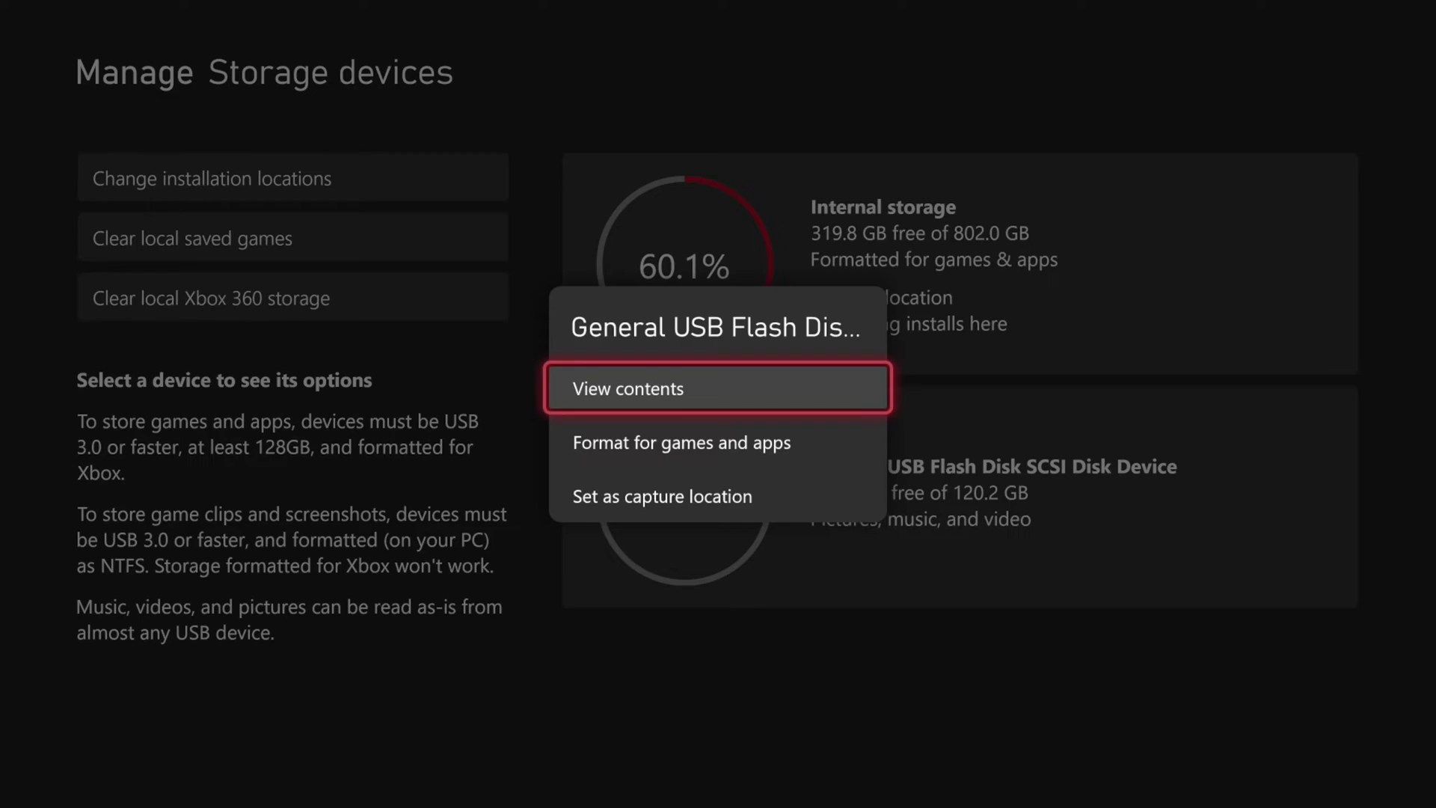
pyautogui.press('Return')
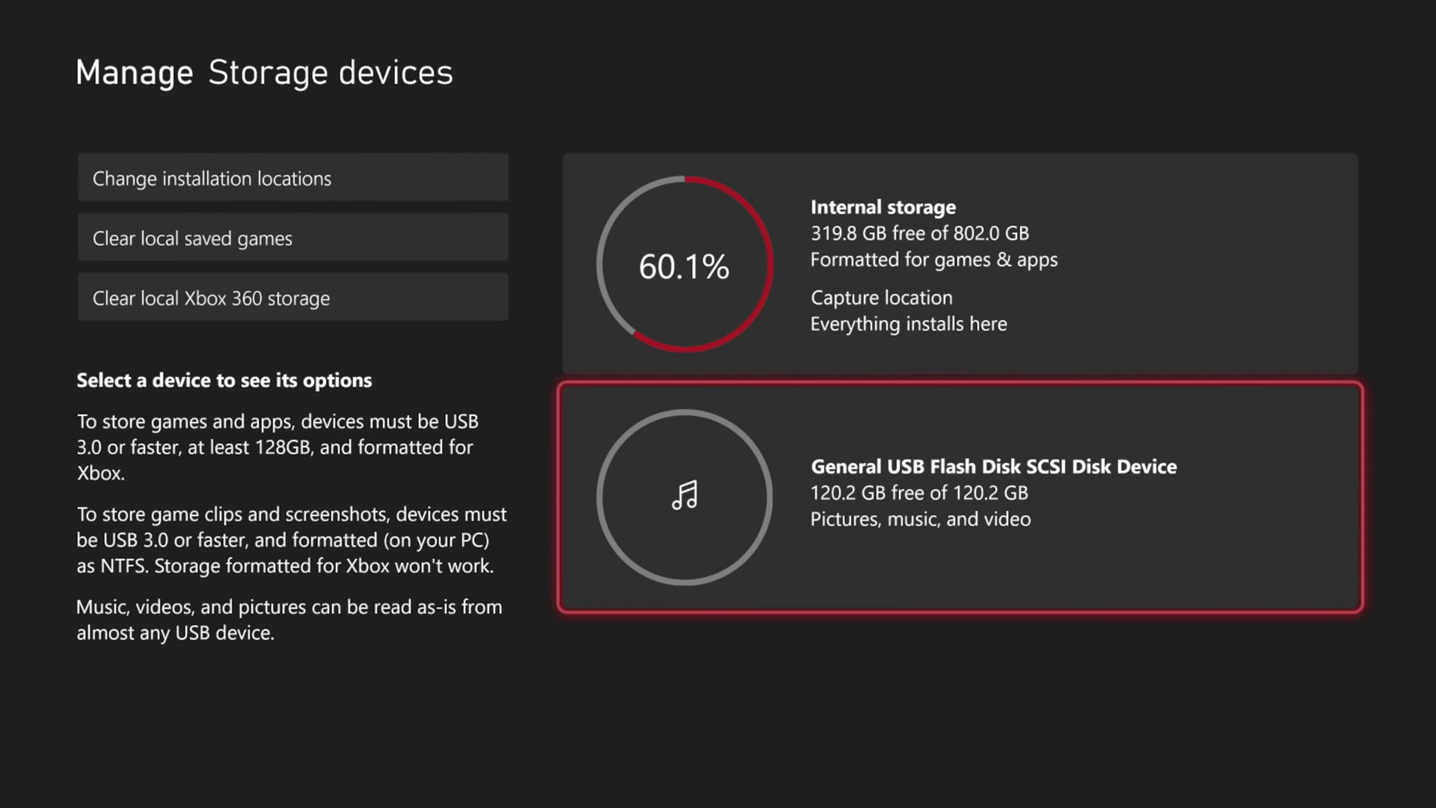
# Step: Format the USB drive with Format for games and apps, USE FOR GAMES, and its default name
pyautogui.press('Return')
pyautogui.press('Down')
pyautogui.press('Return')
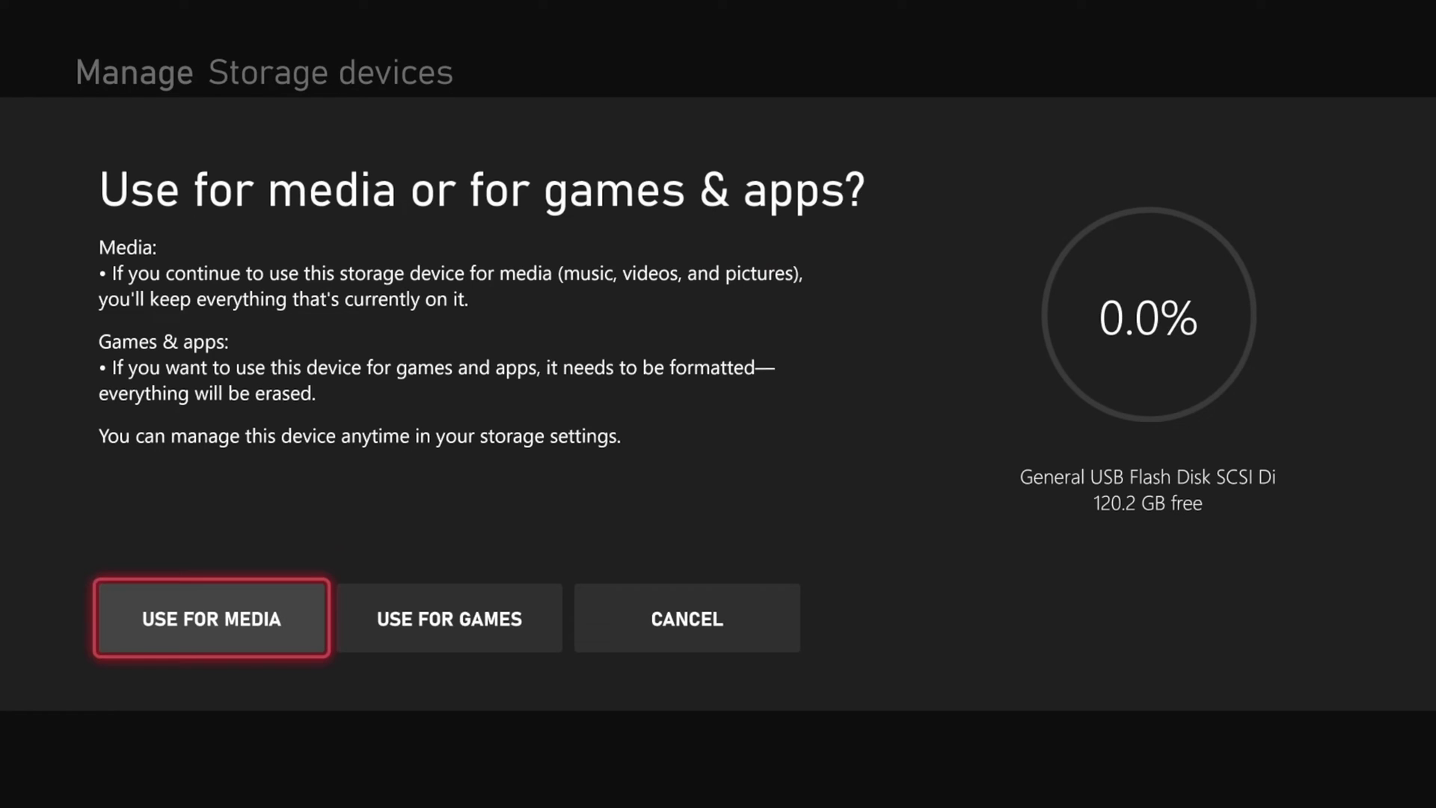
pyautogui.press('Right')
pyautogui.press('Return')
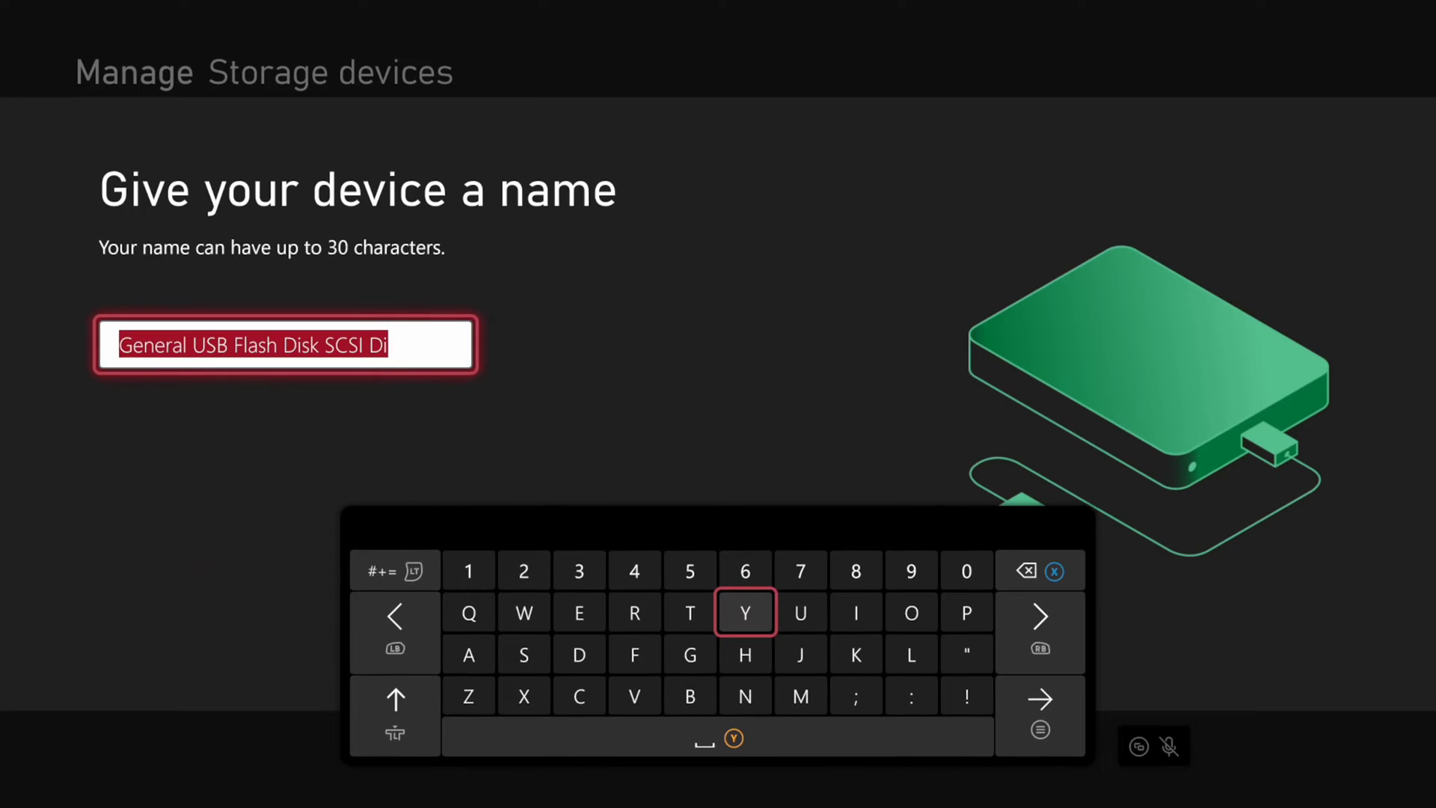
pyautogui.press('Return')
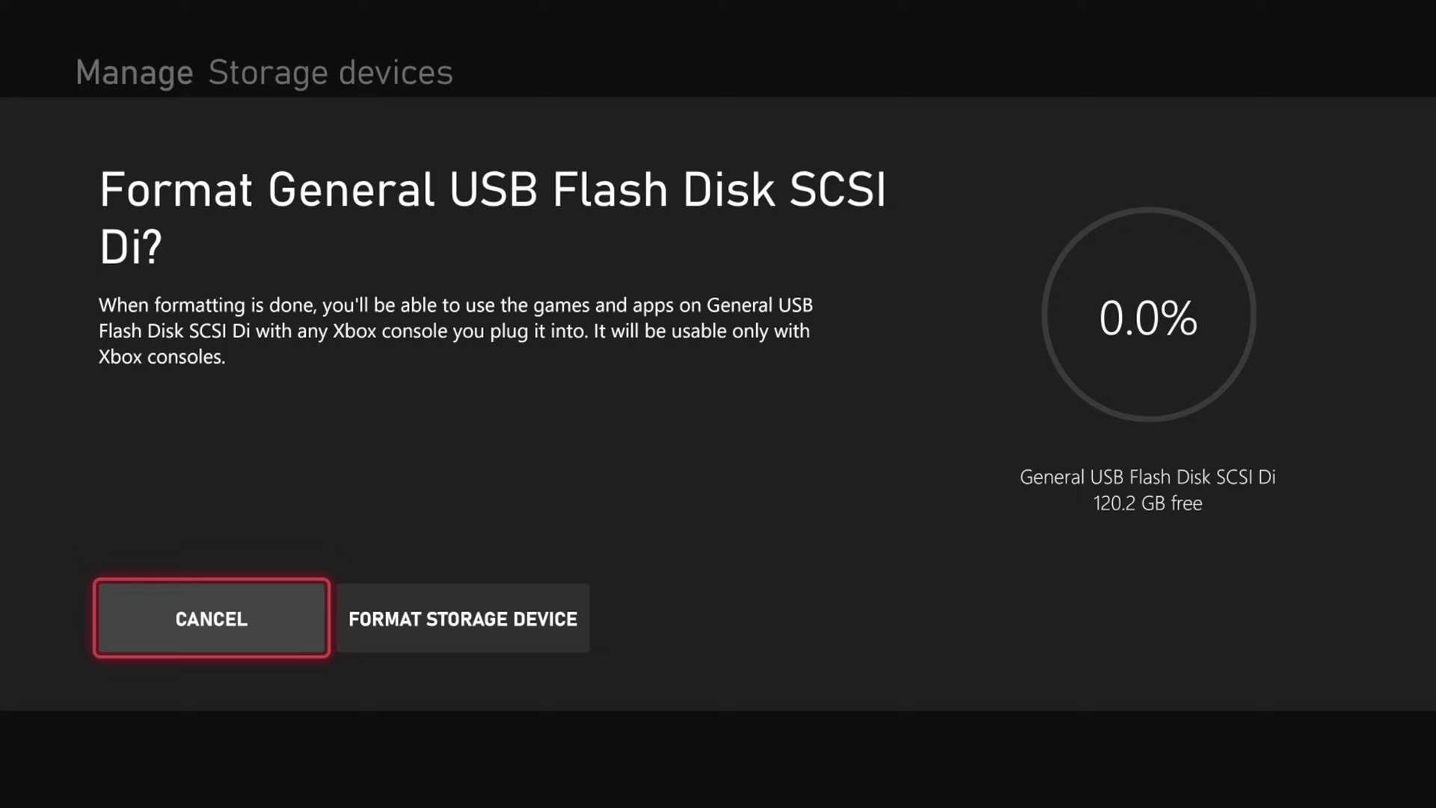
pyautogui.press('Right')
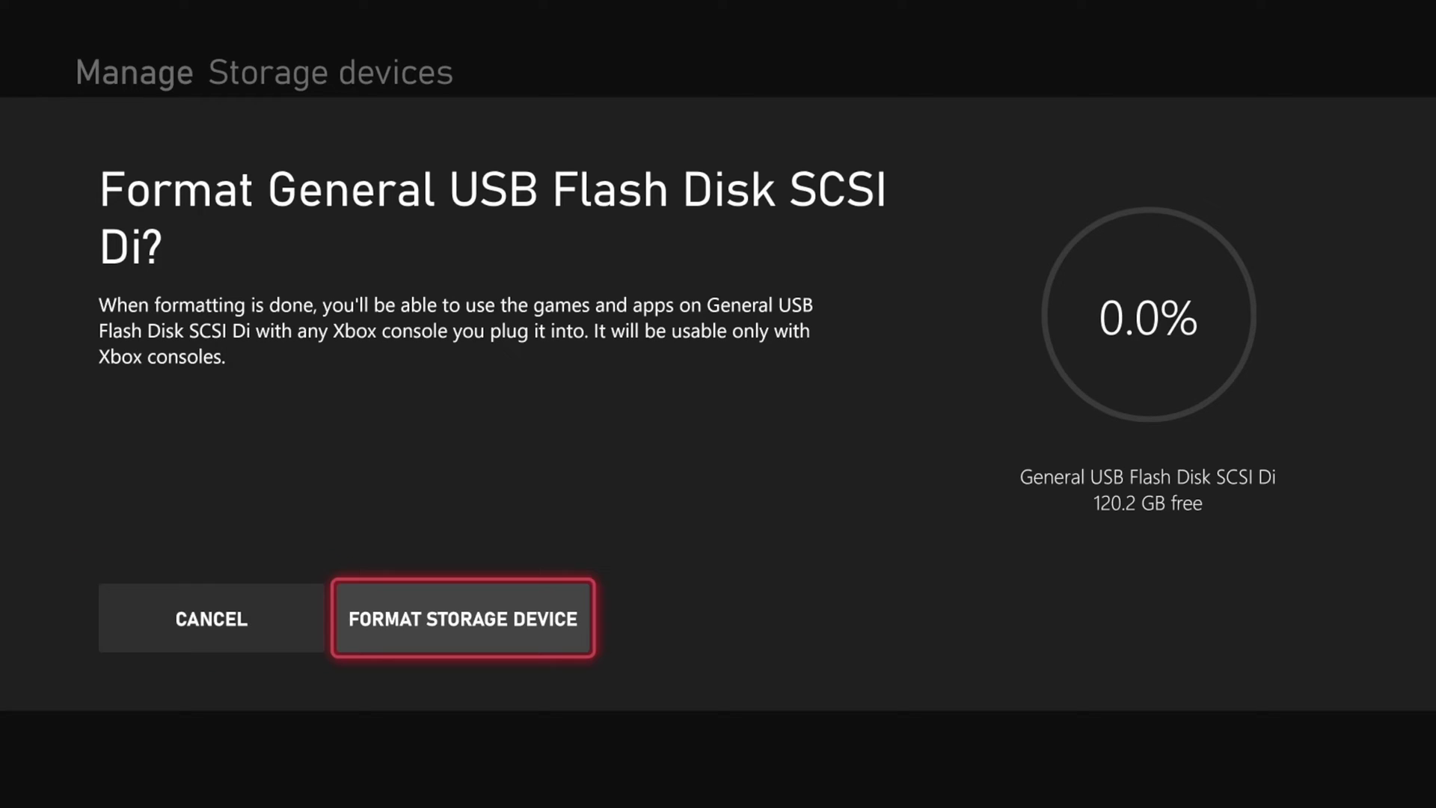
pyautogui.press('Return')
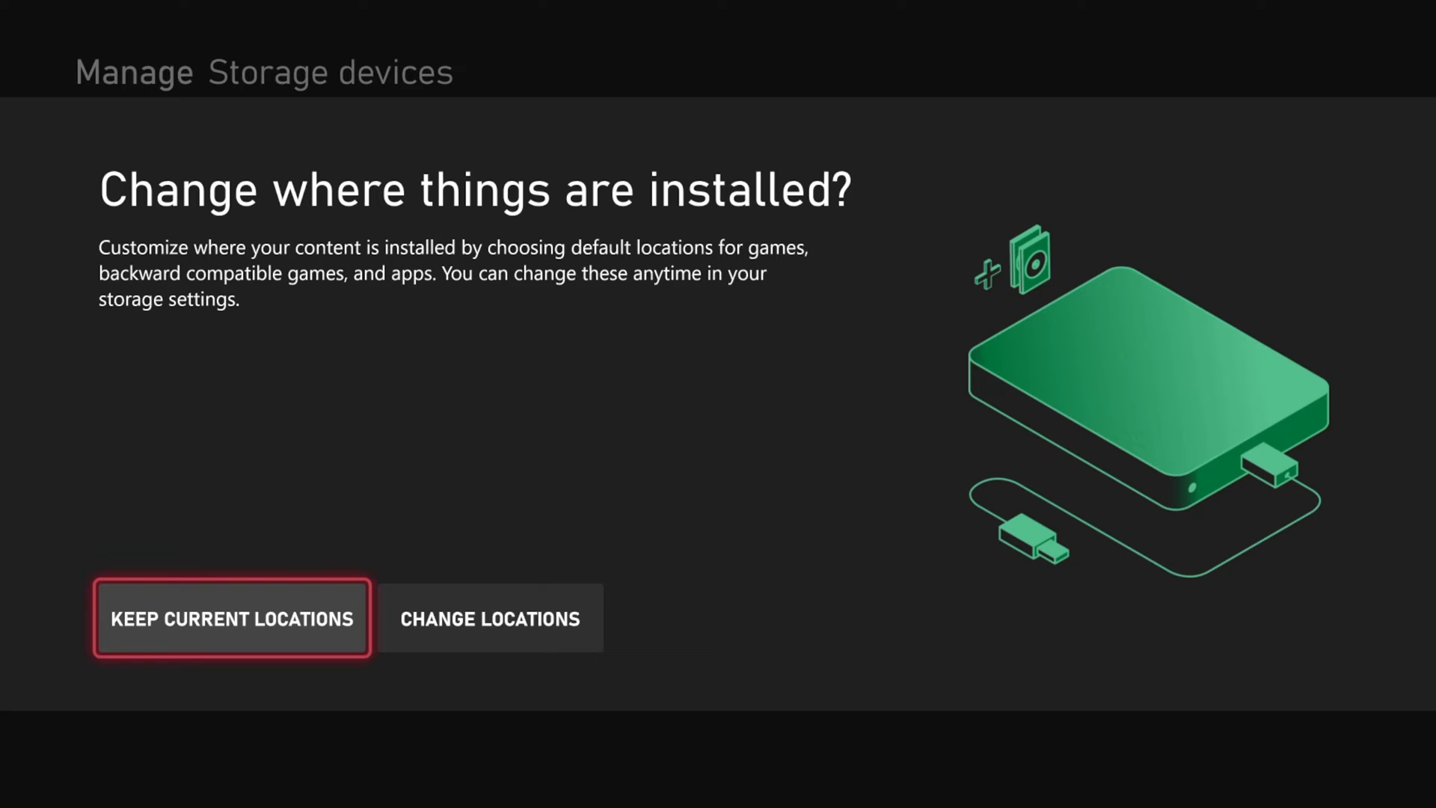
# Step: Keep the current install locations instead of changing them
pyautogui.press('Right')
pyautogui.press('Left')
pyautogui.press('Return')
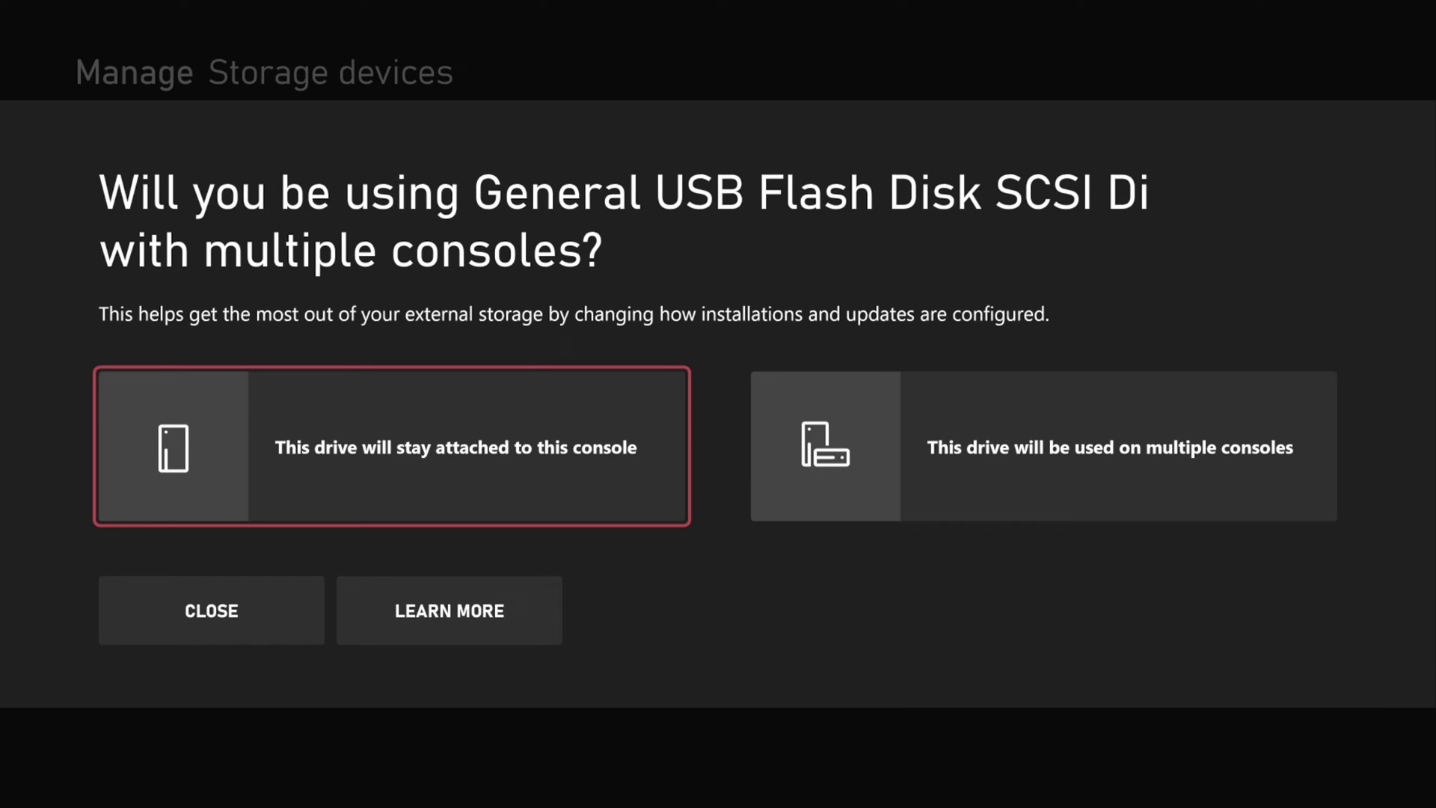
# Step: Set the USB drive to stay attached to this console rather than multiple consoles
pyautogui.press('Right')
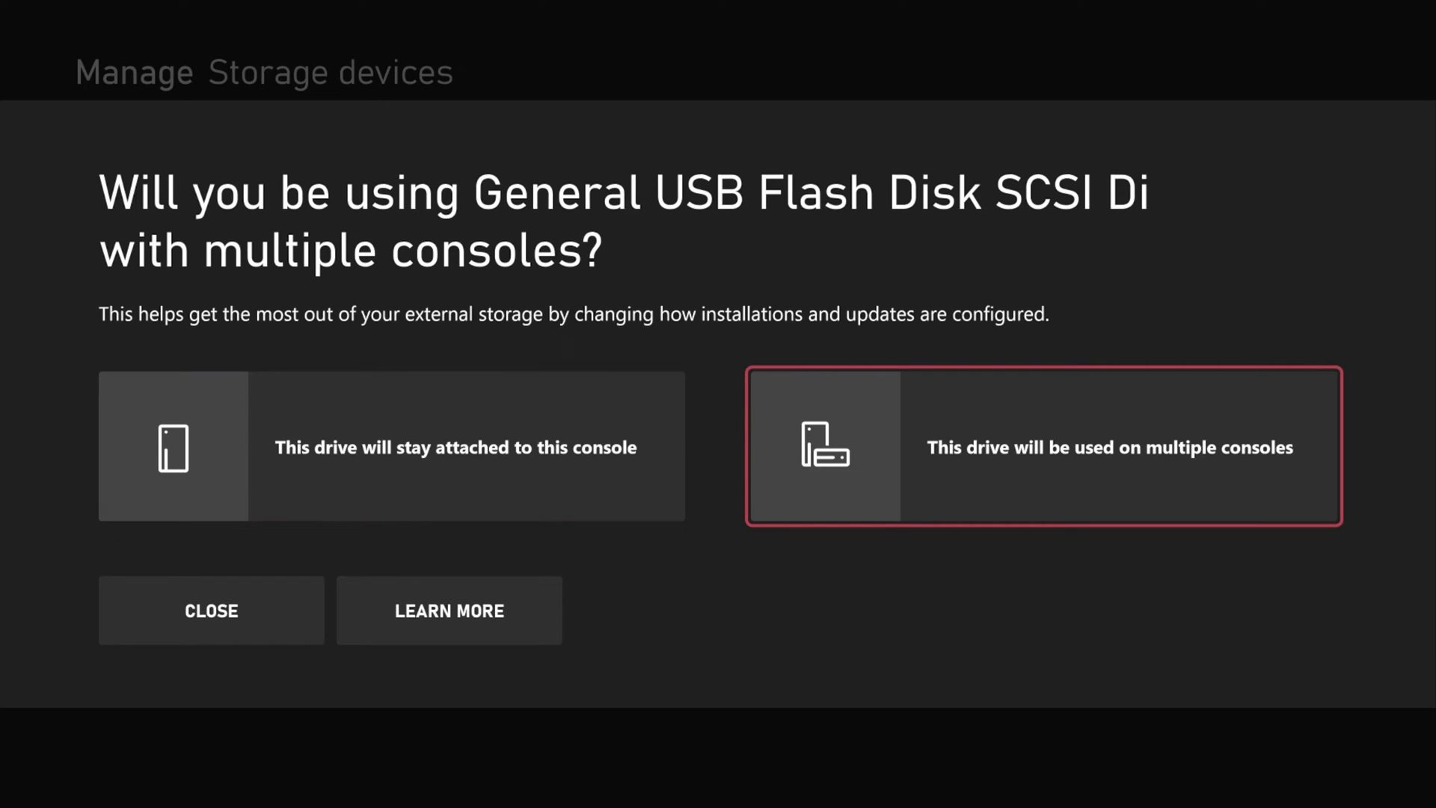
pyautogui.press('Left')
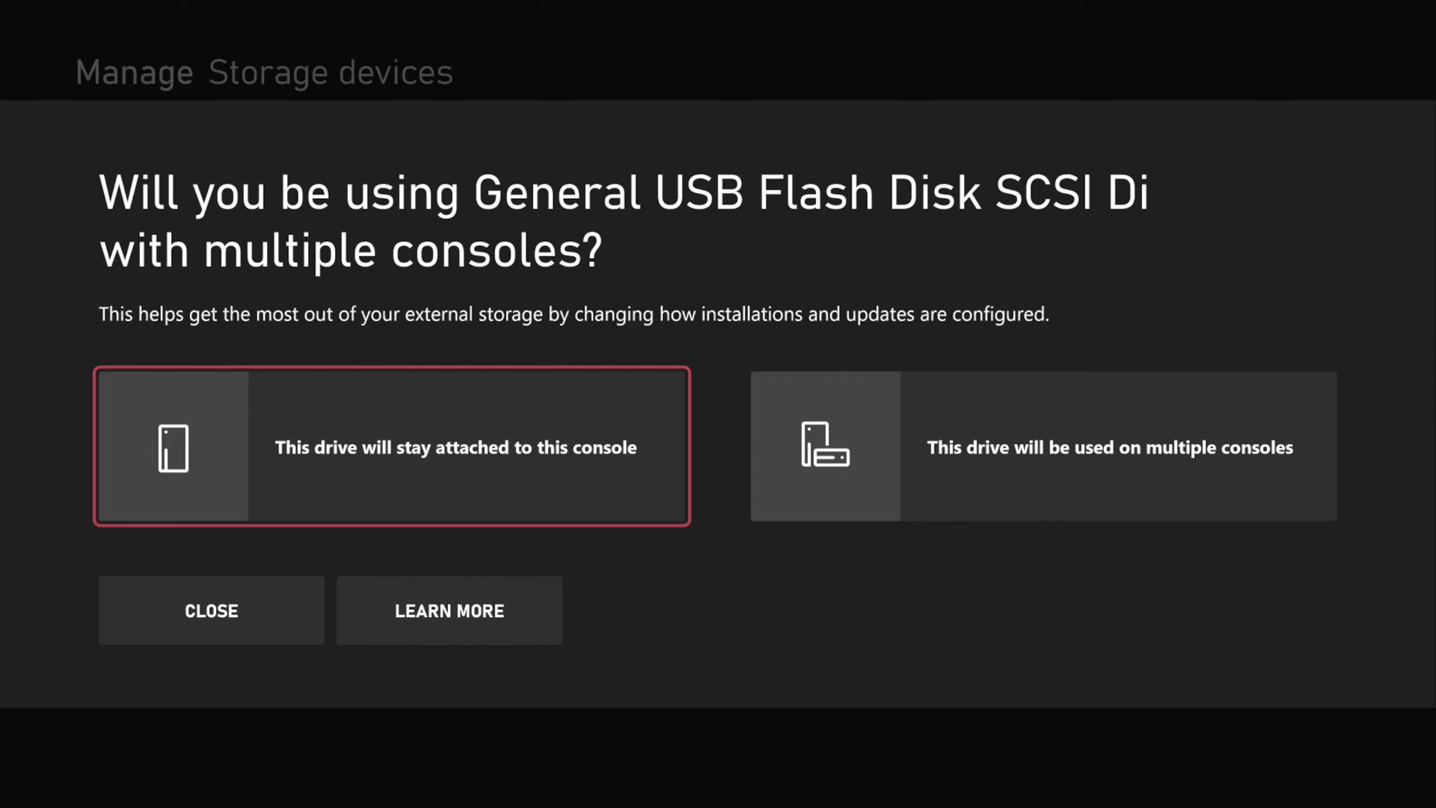
pyautogui.press('Return')
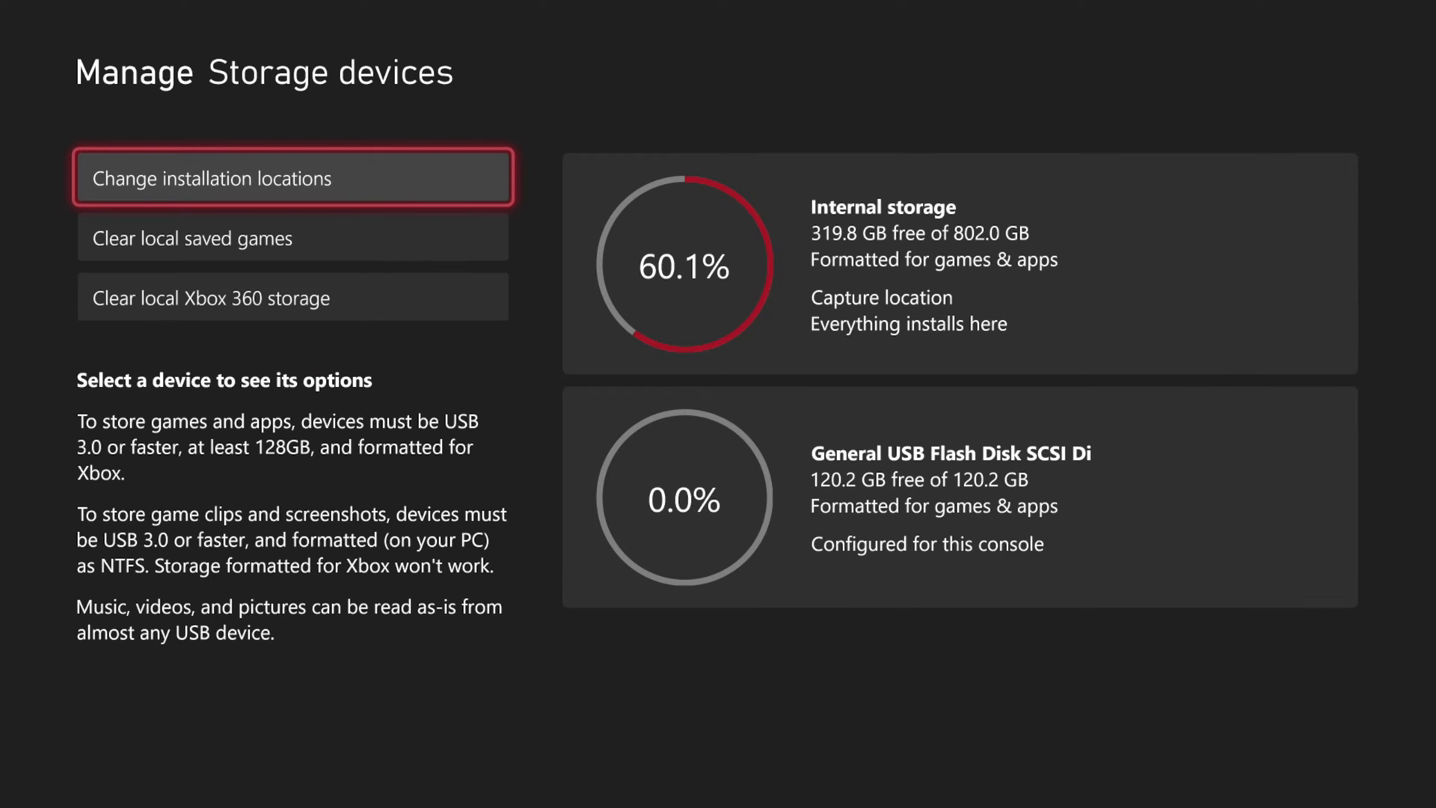
# Step: Review the USB drive's configuration in its menu, then try Set as capture location
pyautogui.press('Right')
pyautogui.press('Down')
pyautogui.press('Return')
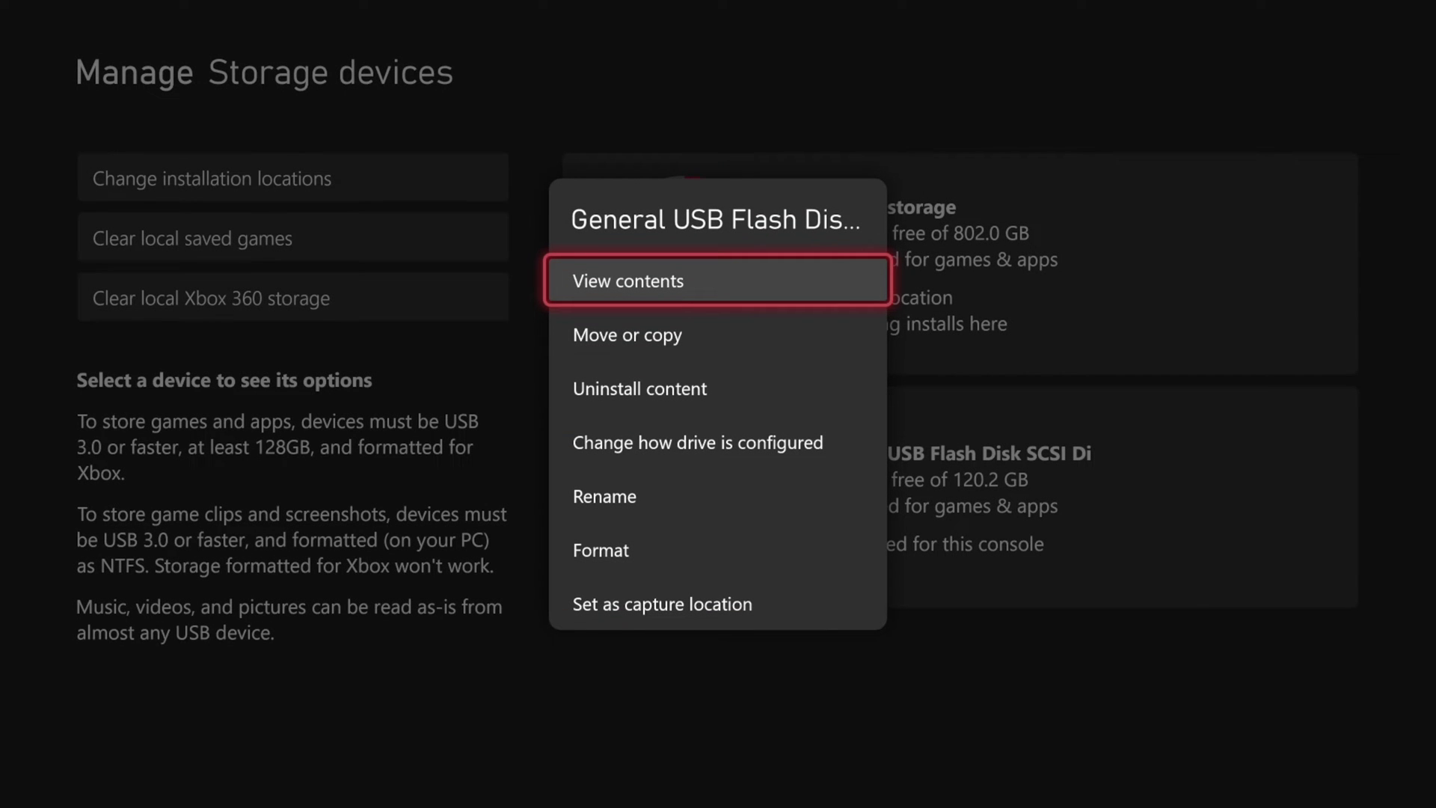
pyautogui.press('Down')
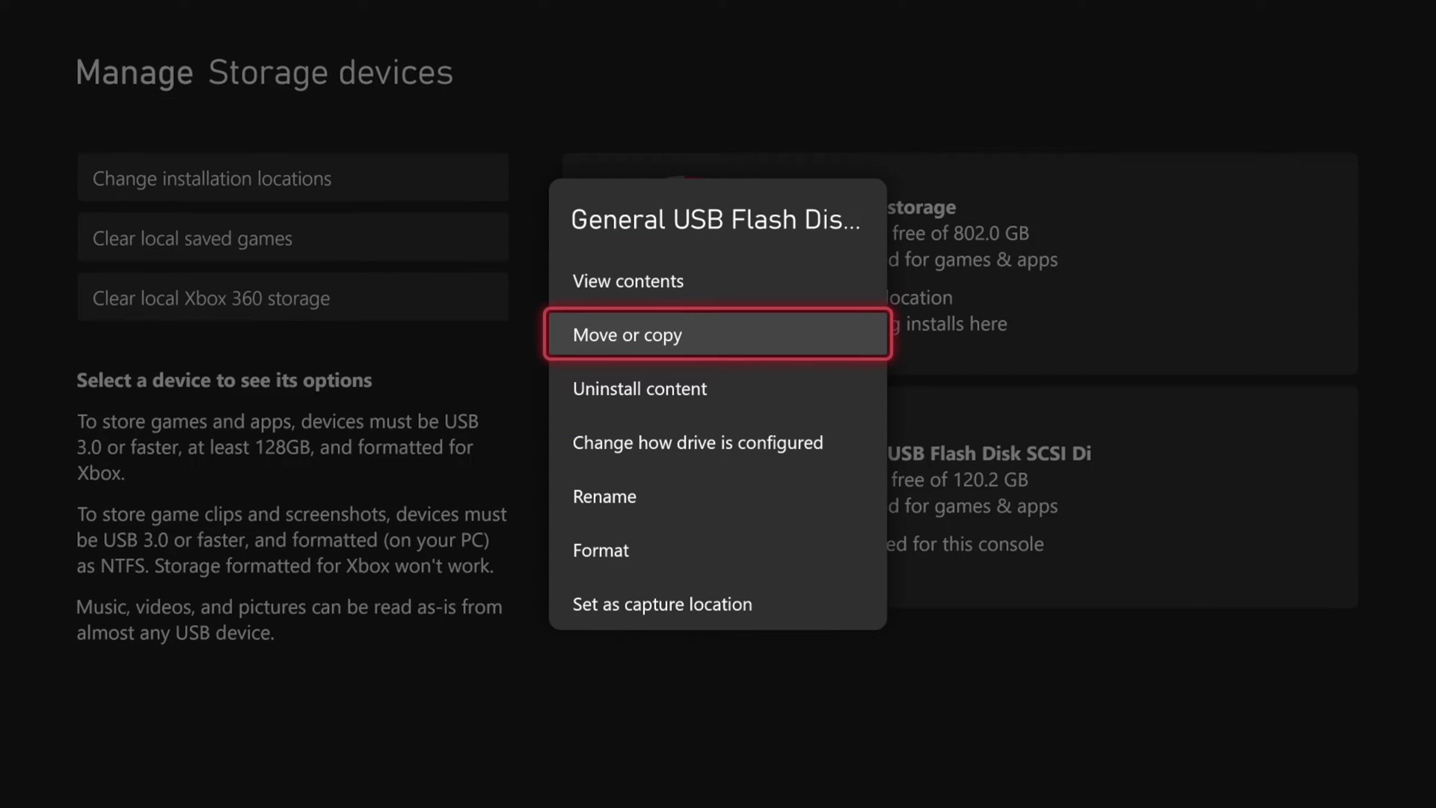
pyautogui.press('Down')
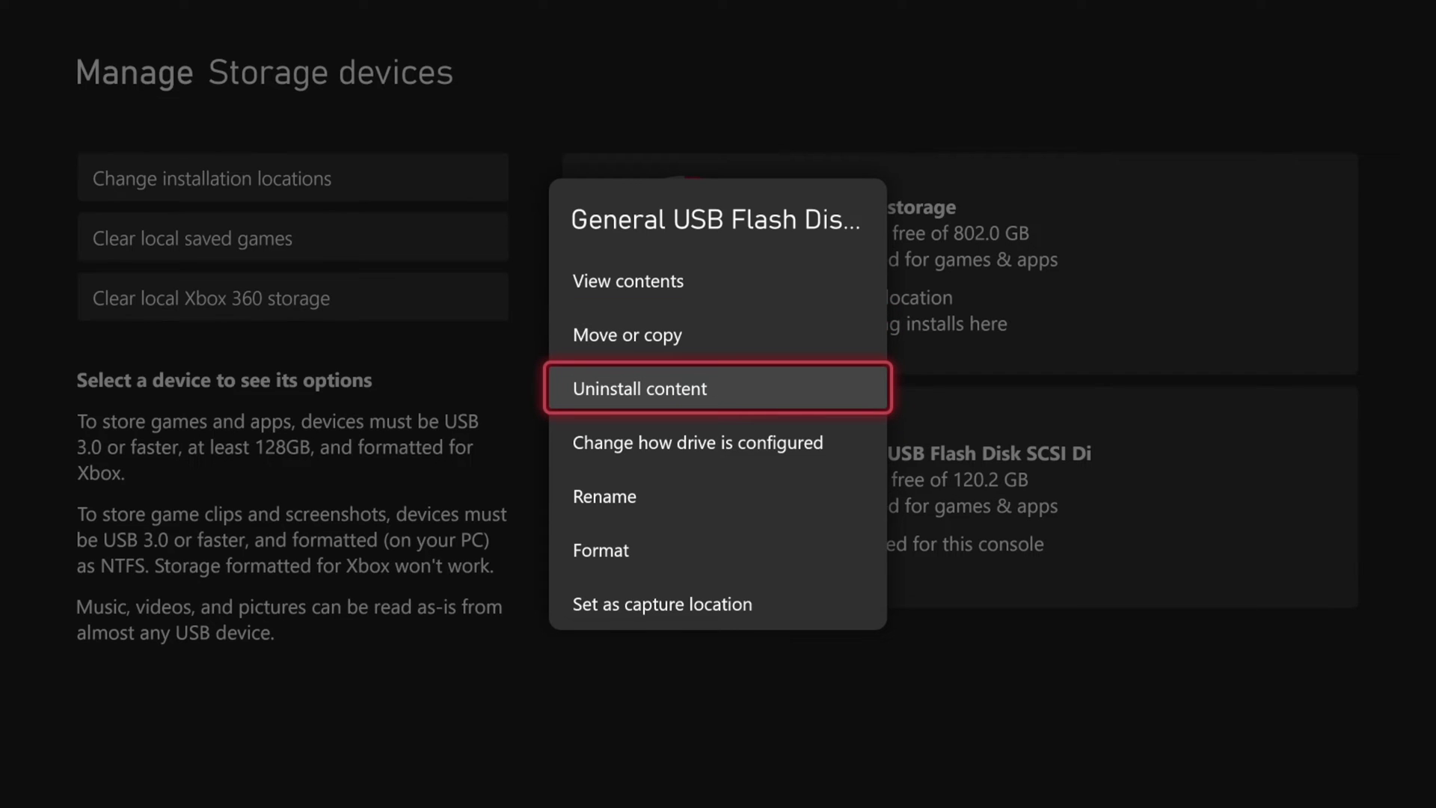
pyautogui.press('Down')
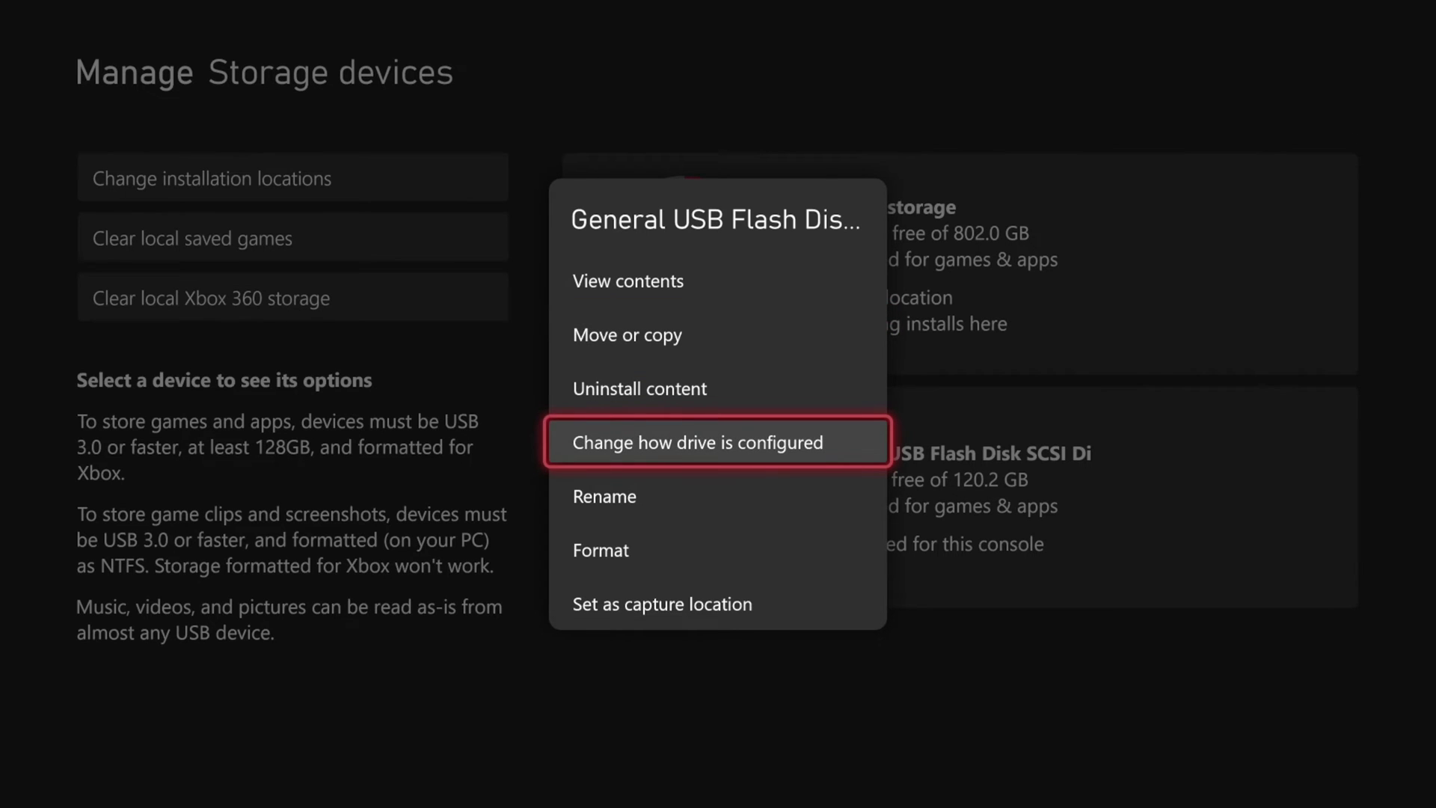
pyautogui.press('Return')
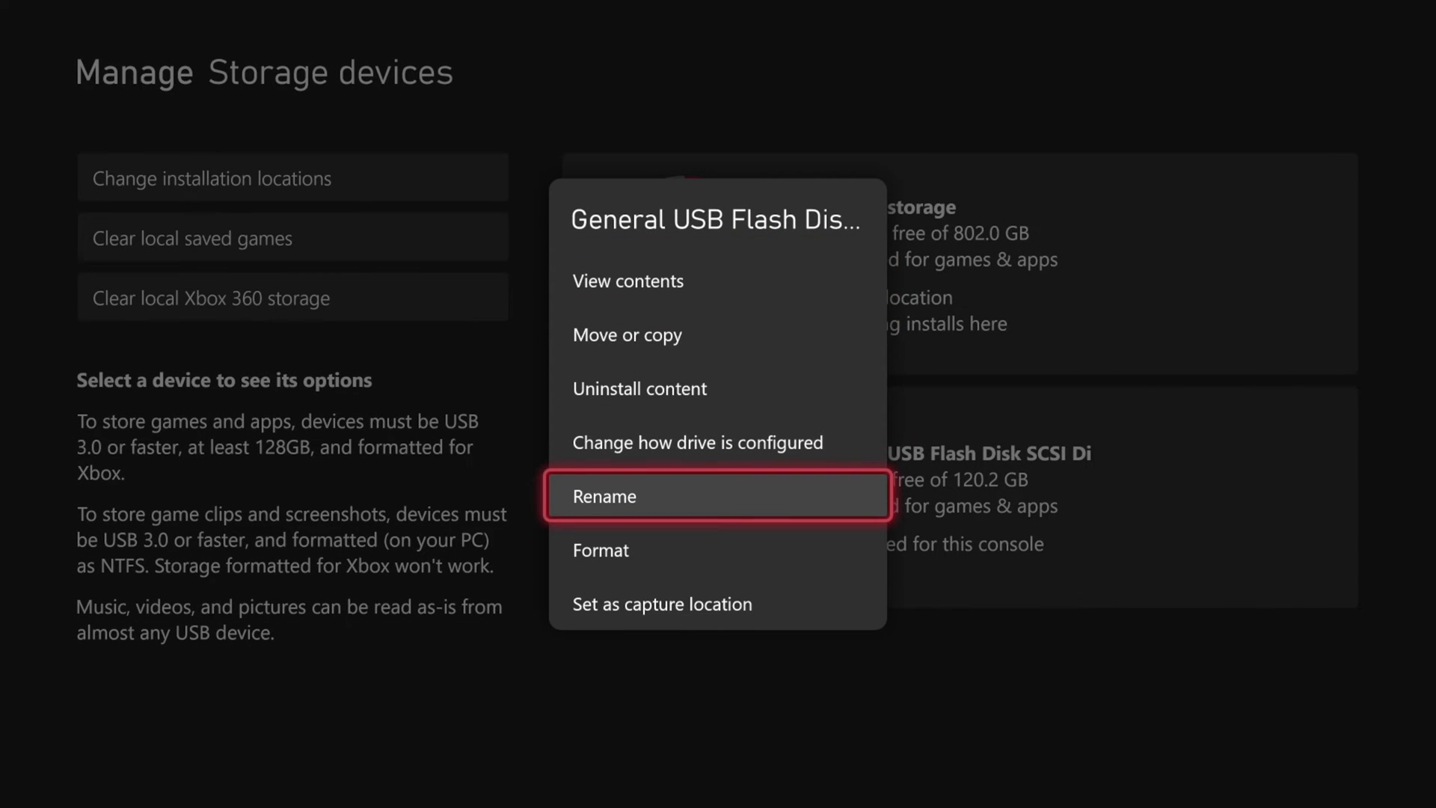
pyautogui.press('Down')
pyautogui.press('Down')
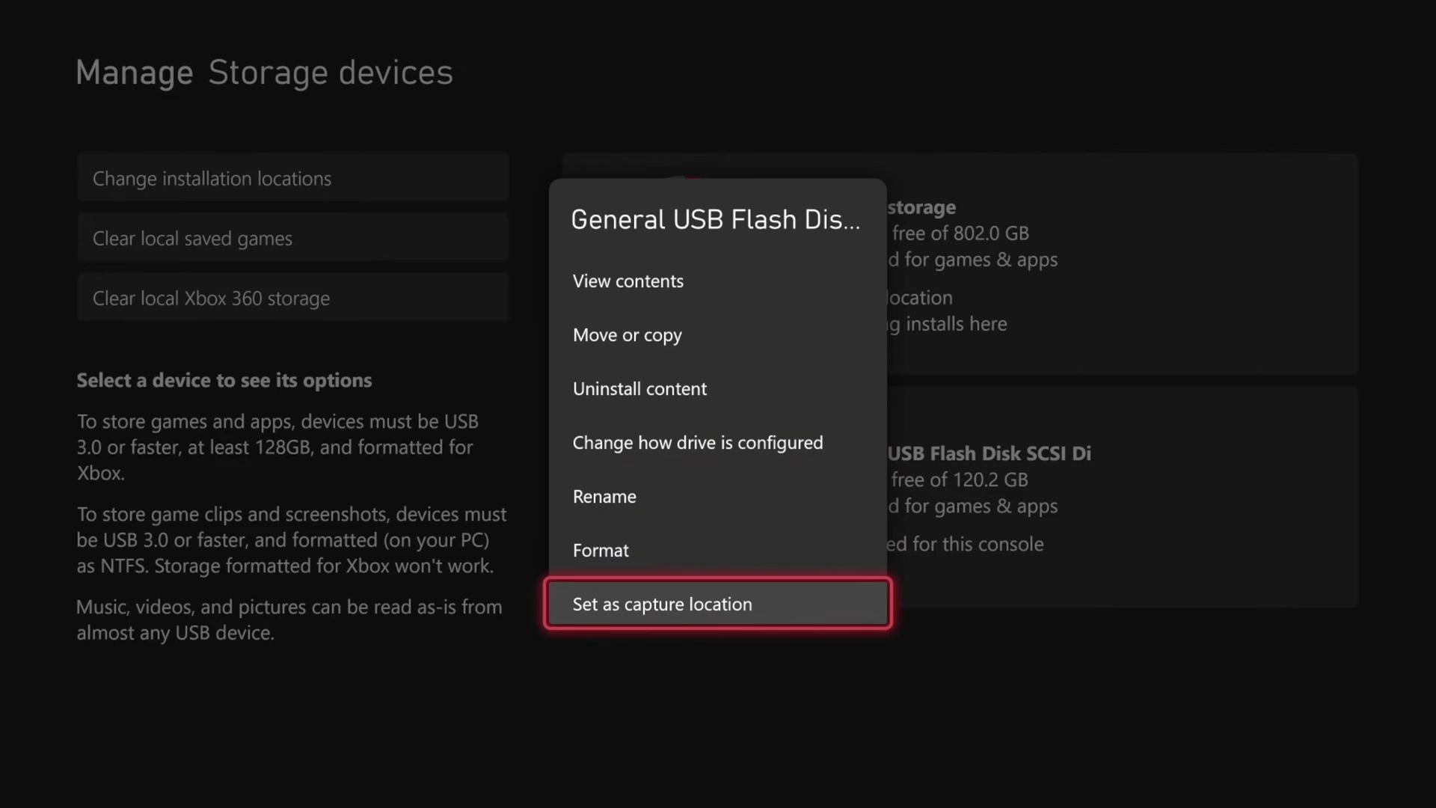
pyautogui.press('Return')
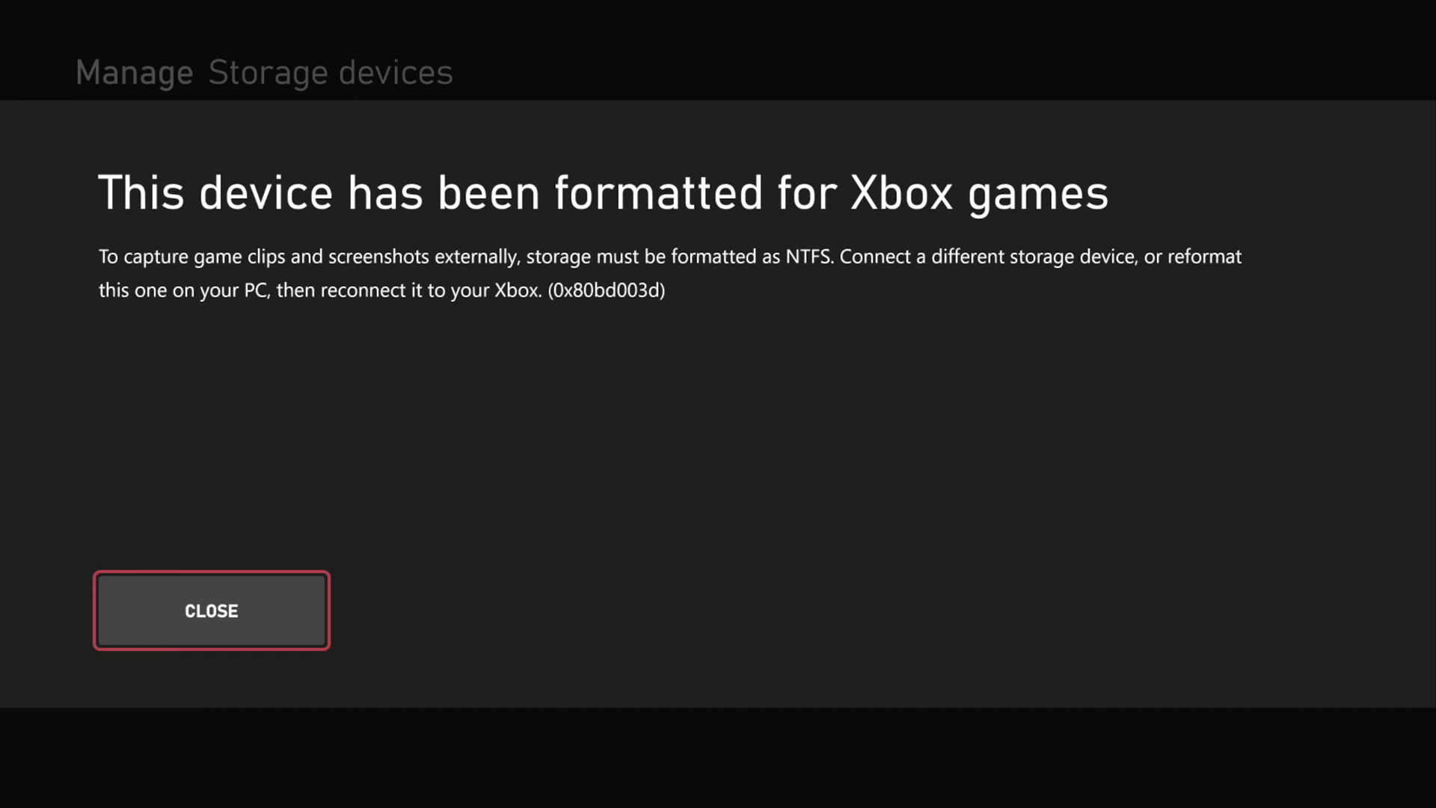
# Step: Dismiss the error and view the USB drive's contents, confirming no games or apps are on it
pyautogui.press('Return')
pyautogui.press('Return')
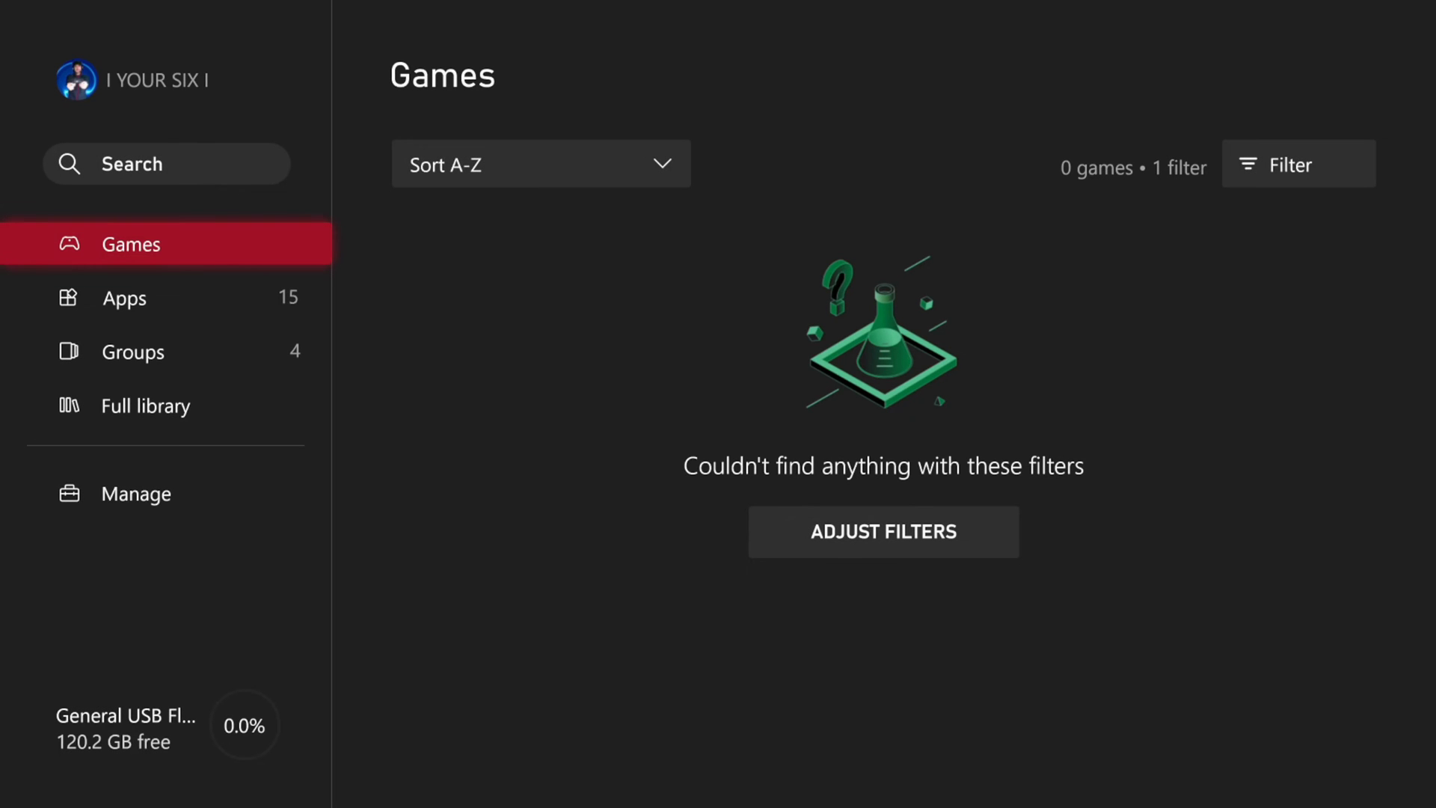
pyautogui.press('Down')
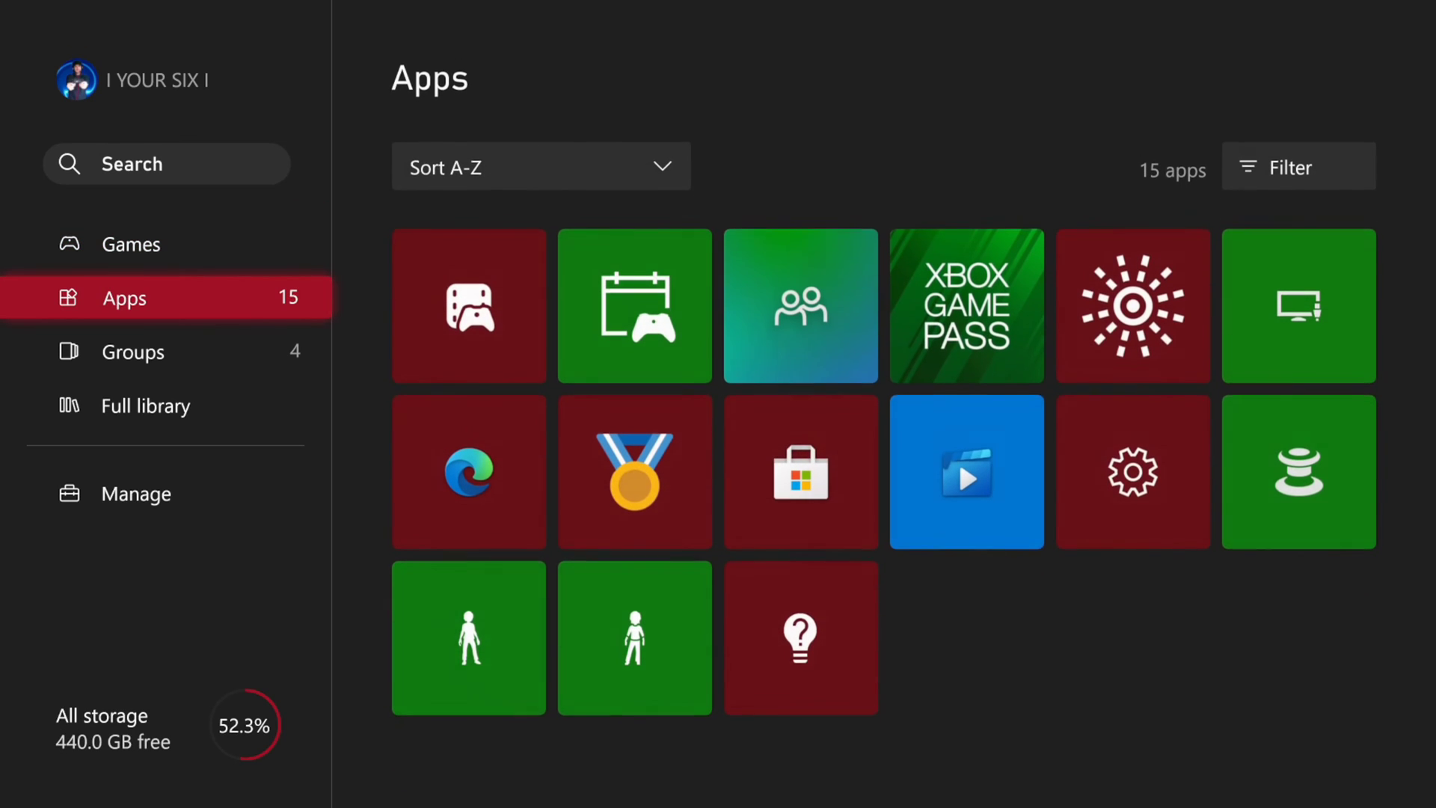
pyautogui.press('Right')
pyautogui.press('Left')
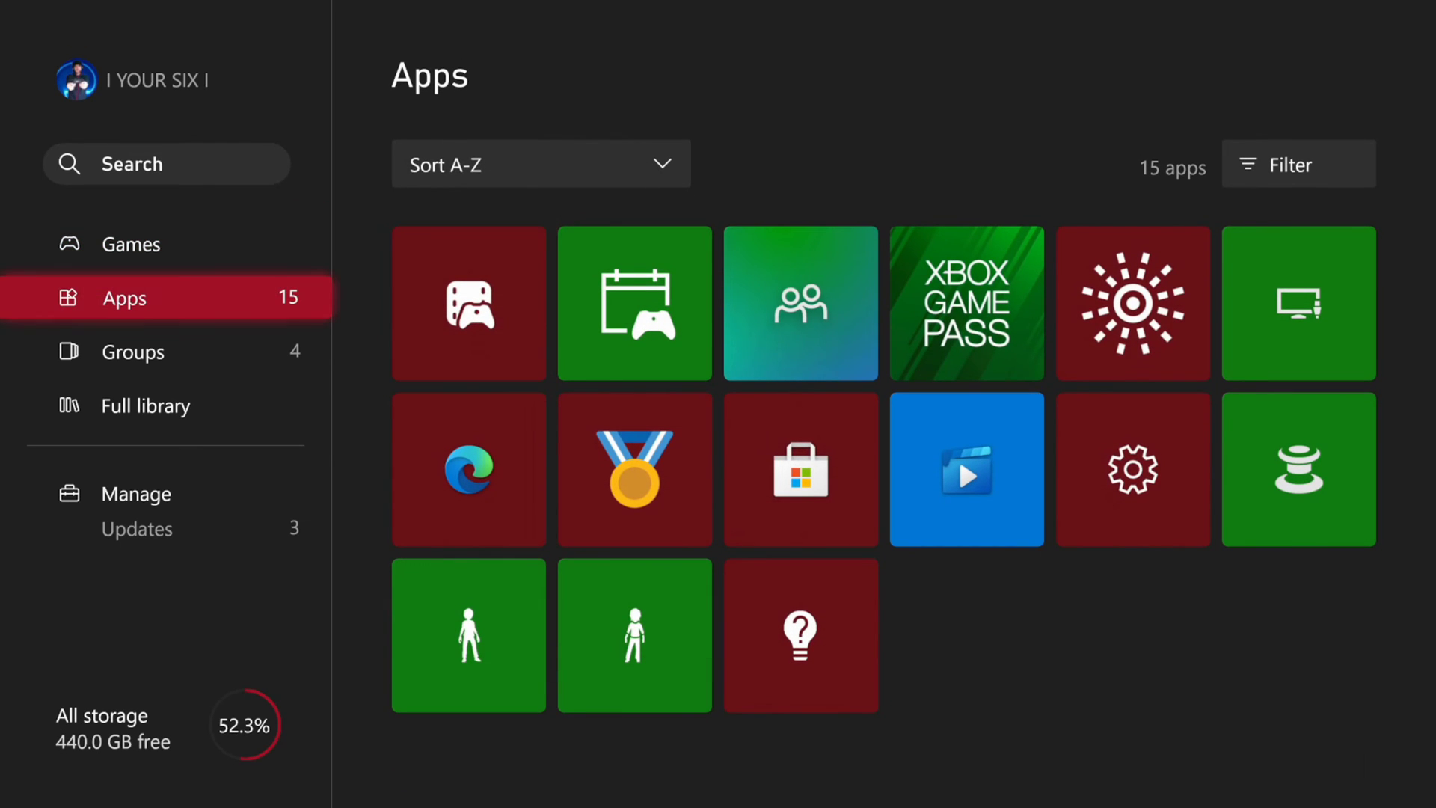
# Step: Return to Storage devices and pick Move or copy on Internal storage
pyautogui.press('Escape')
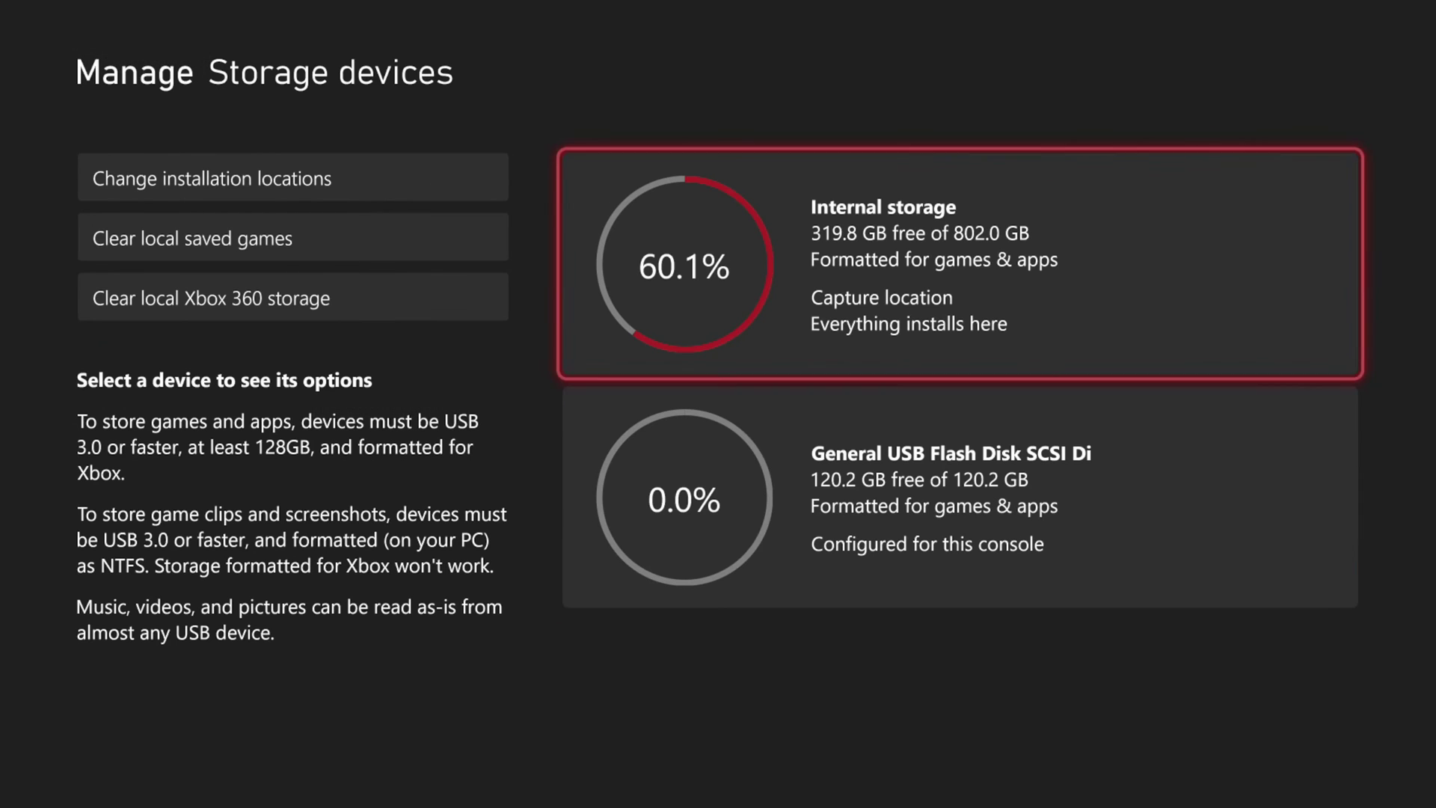
pyautogui.press('Return')
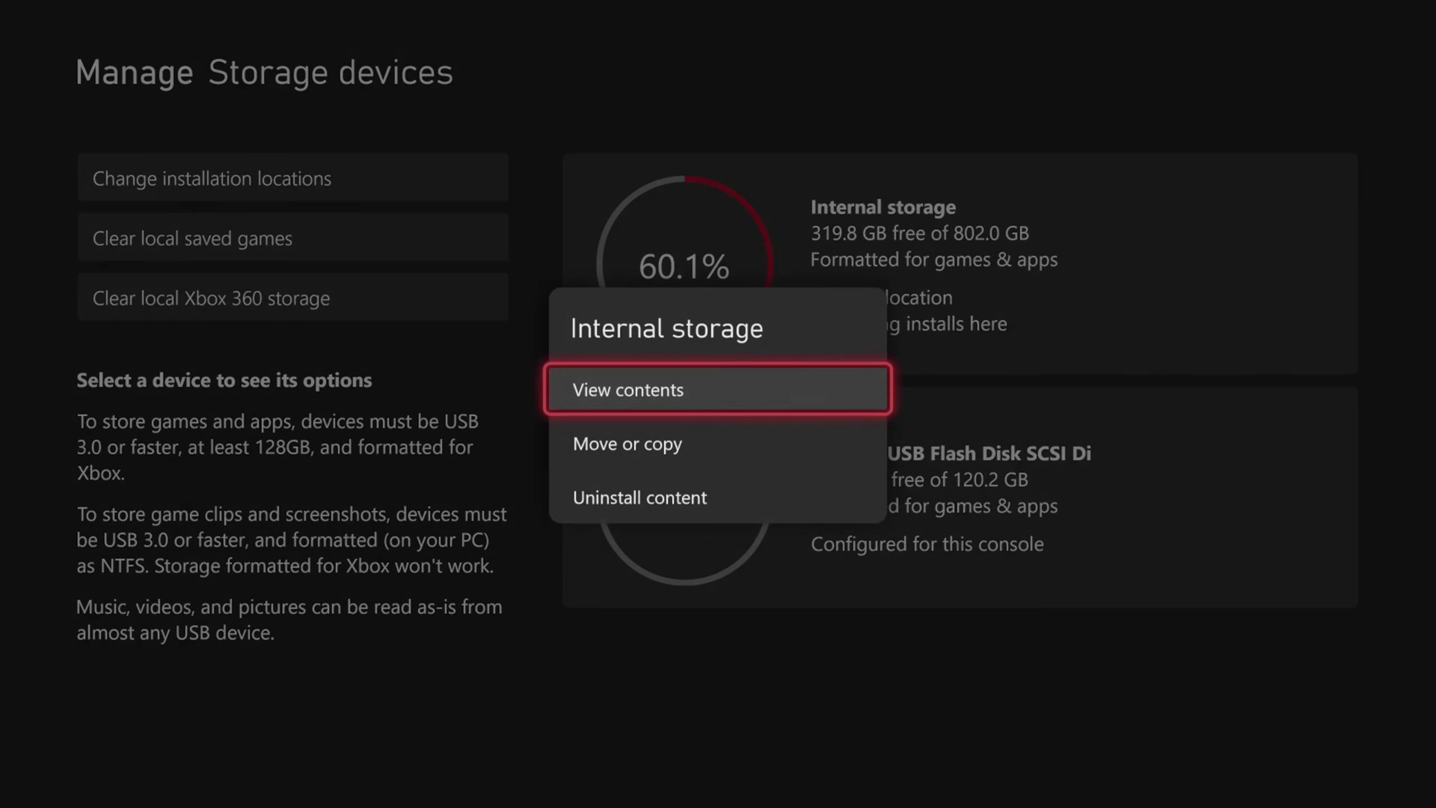
pyautogui.press('Down')
# Step: Find Minecraft in the internal storage Transfer list and check it
pyautogui.press('Return')
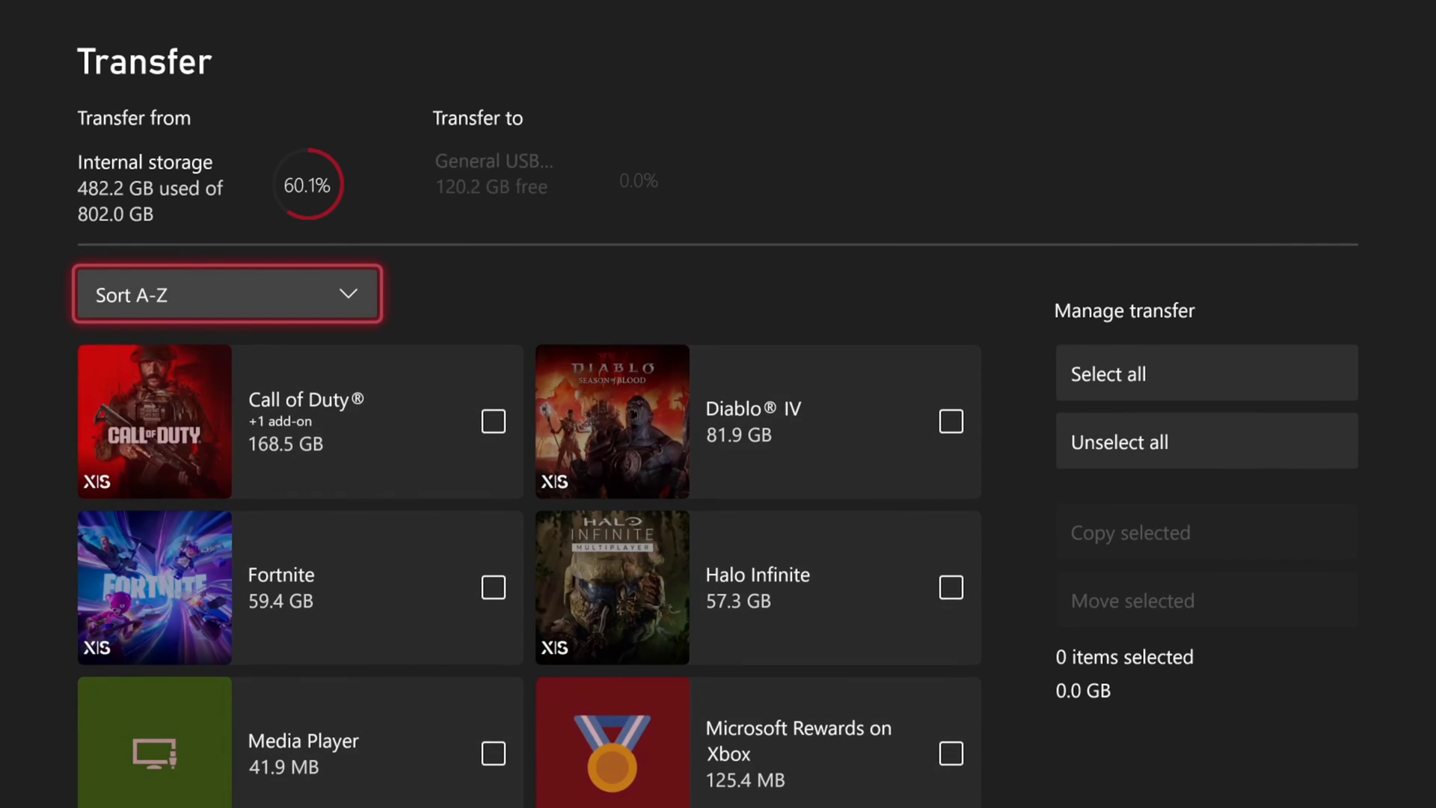
pyautogui.press('Down')
pyautogui.press('Right')
pyautogui.press('Down')
pyautogui.press('Down')
pyautogui.press('Down')
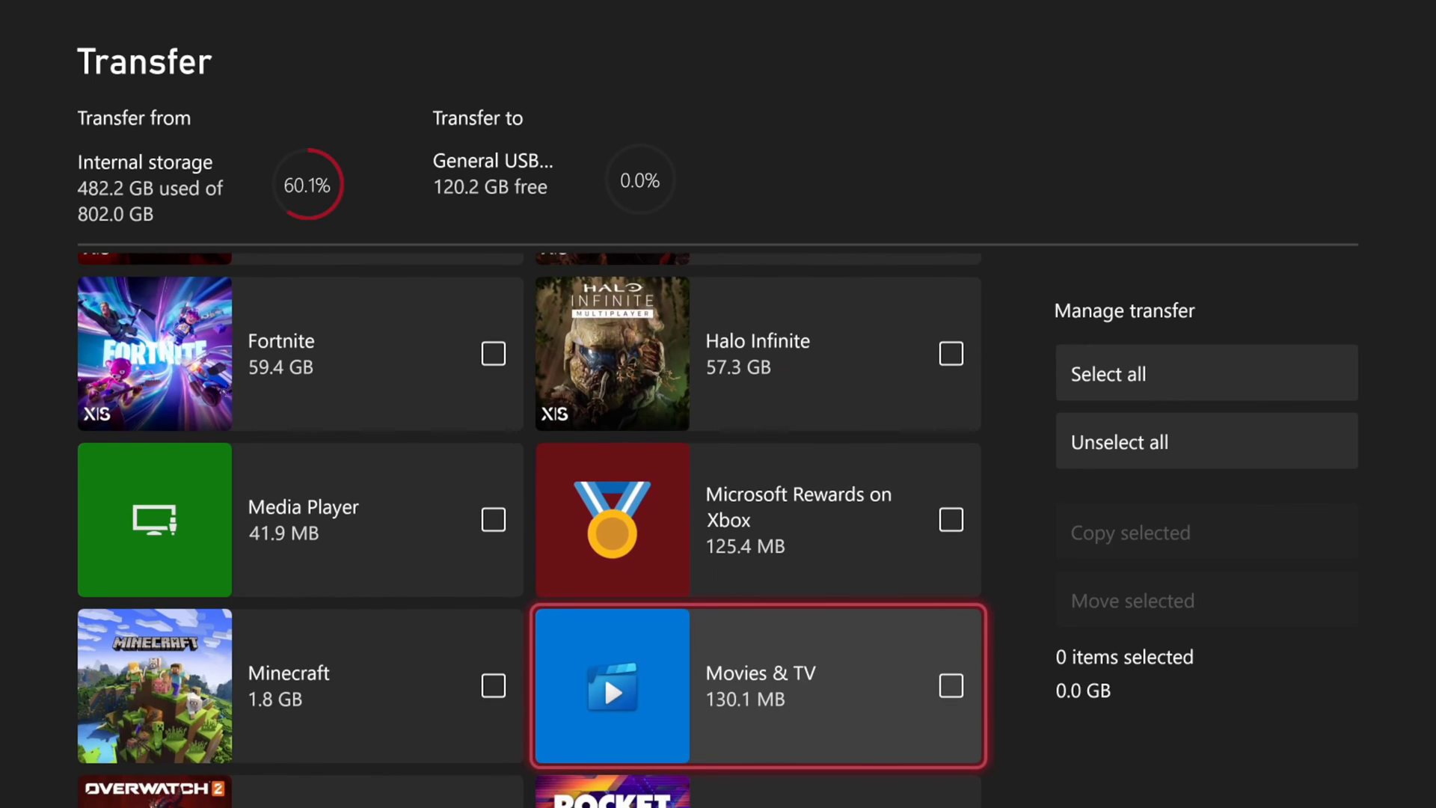
pyautogui.press('Up')
pyautogui.press('Up')
pyautogui.press('Down')
pyautogui.press('Down')
pyautogui.press('Down')
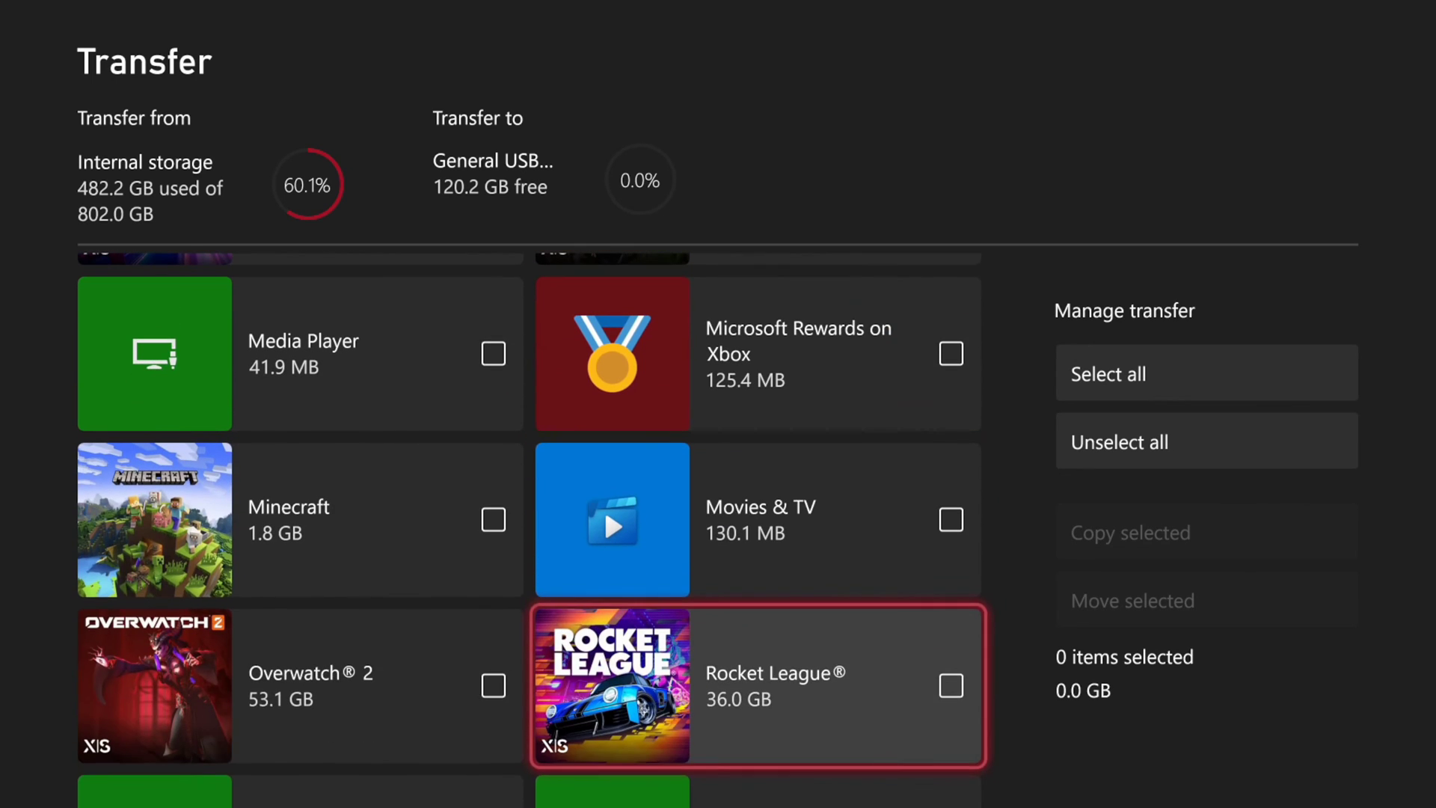
pyautogui.press('Left')
pyautogui.press('Up')
pyautogui.press('Return')
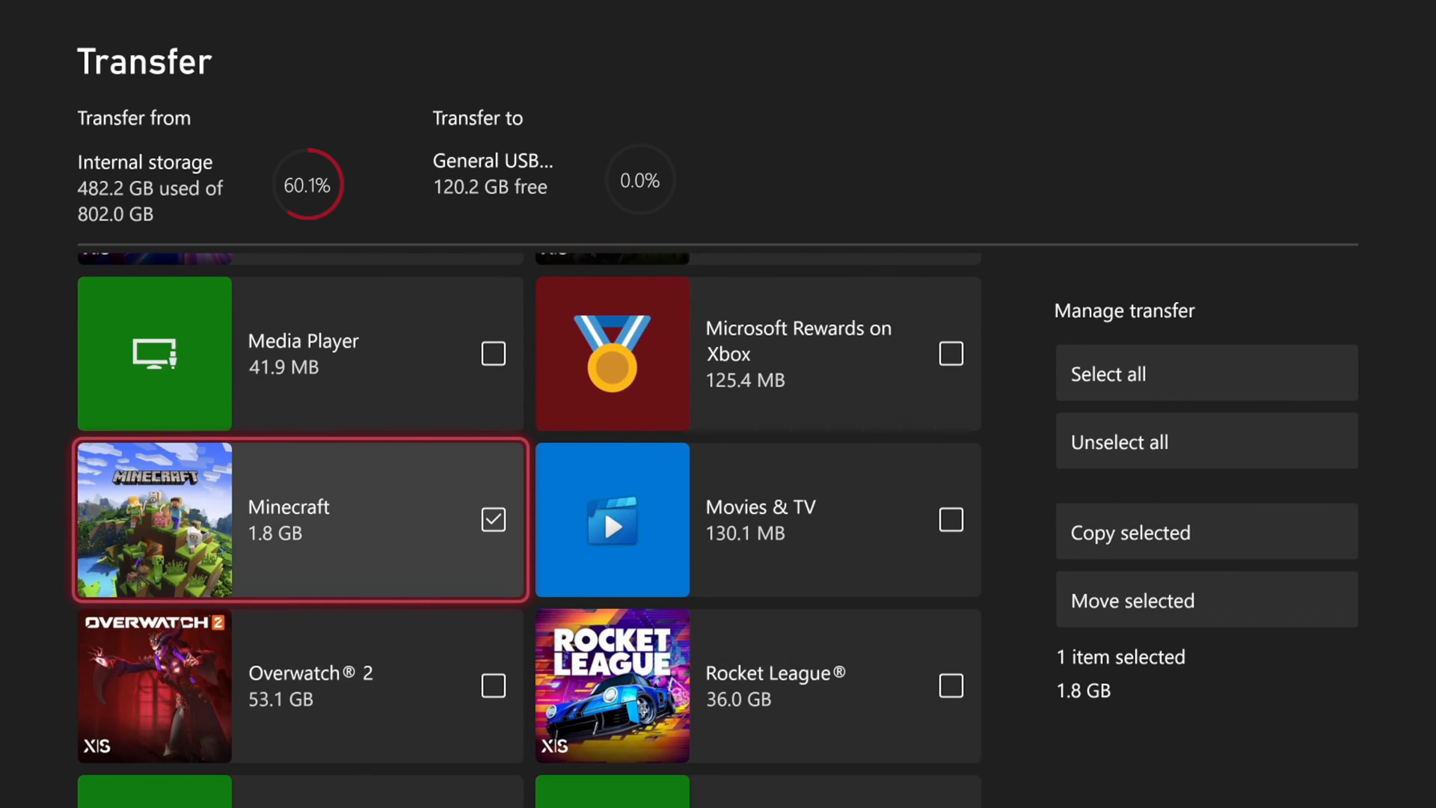
# Step: Copy the selected Minecraft (1.8 GB) to the USB drive and confirm, checking its queue progress
pyautogui.press('Right')
pyautogui.press('Right')
pyautogui.press('Down')
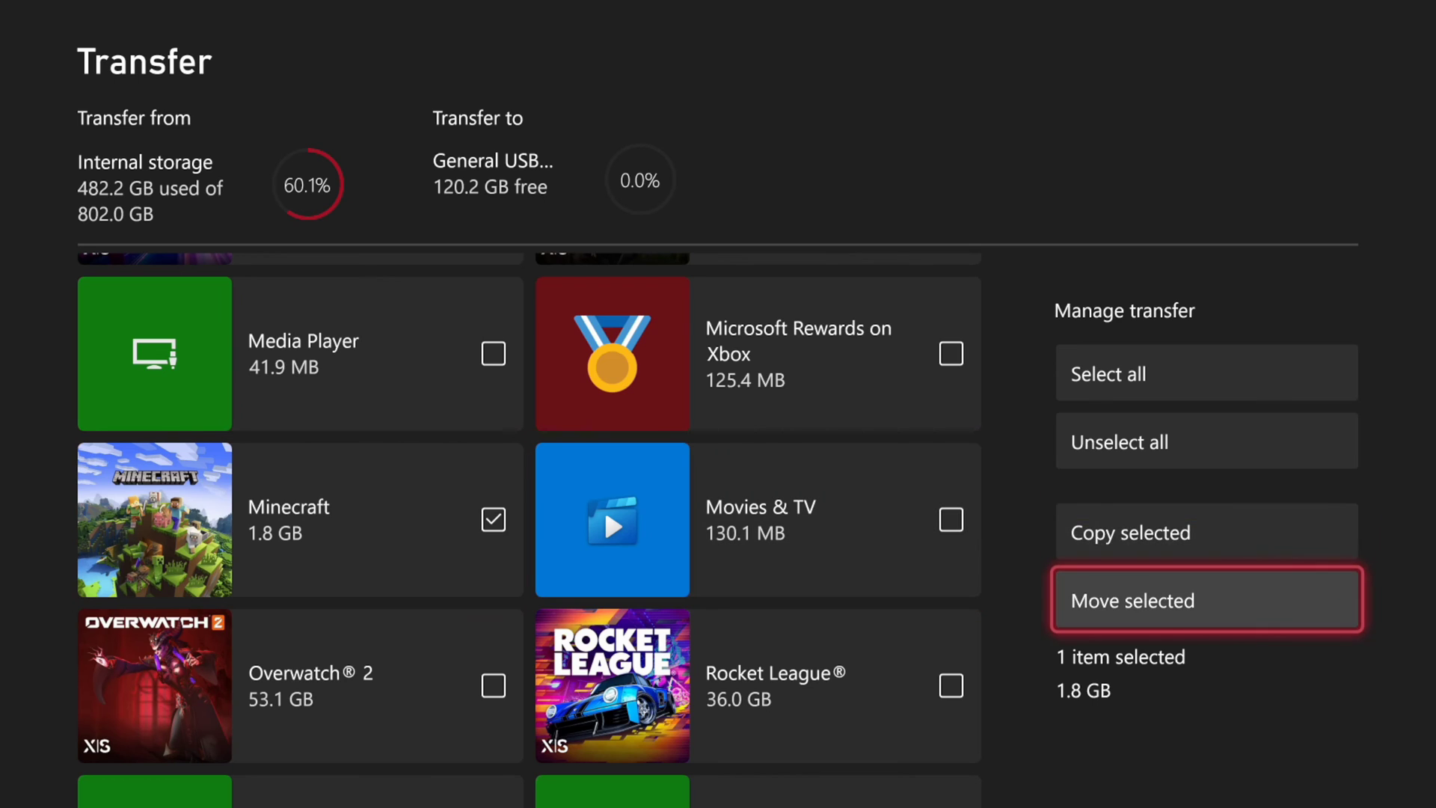
pyautogui.press('Up')
pyautogui.press('Return')
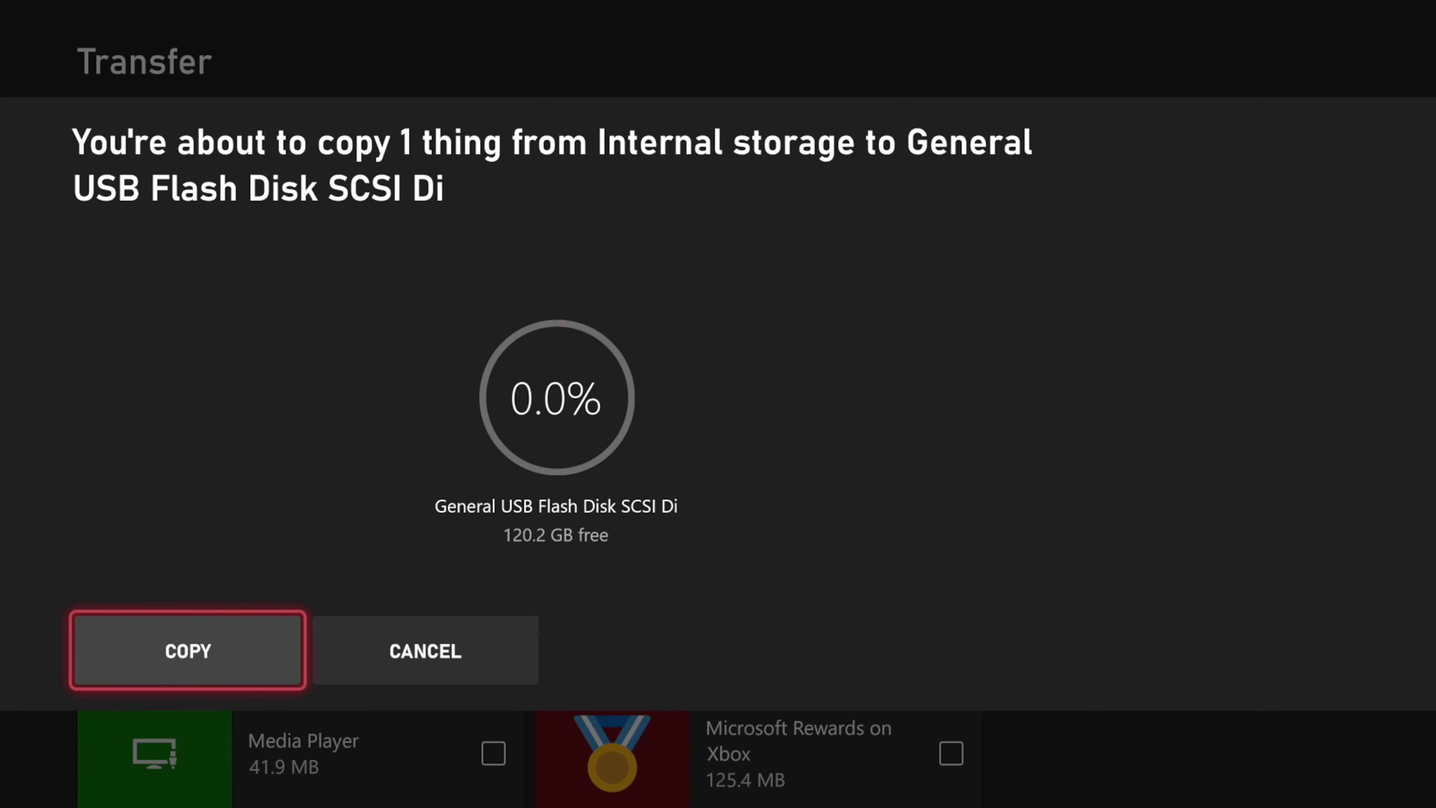
pyautogui.press('Return')
pyautogui.press('Down')
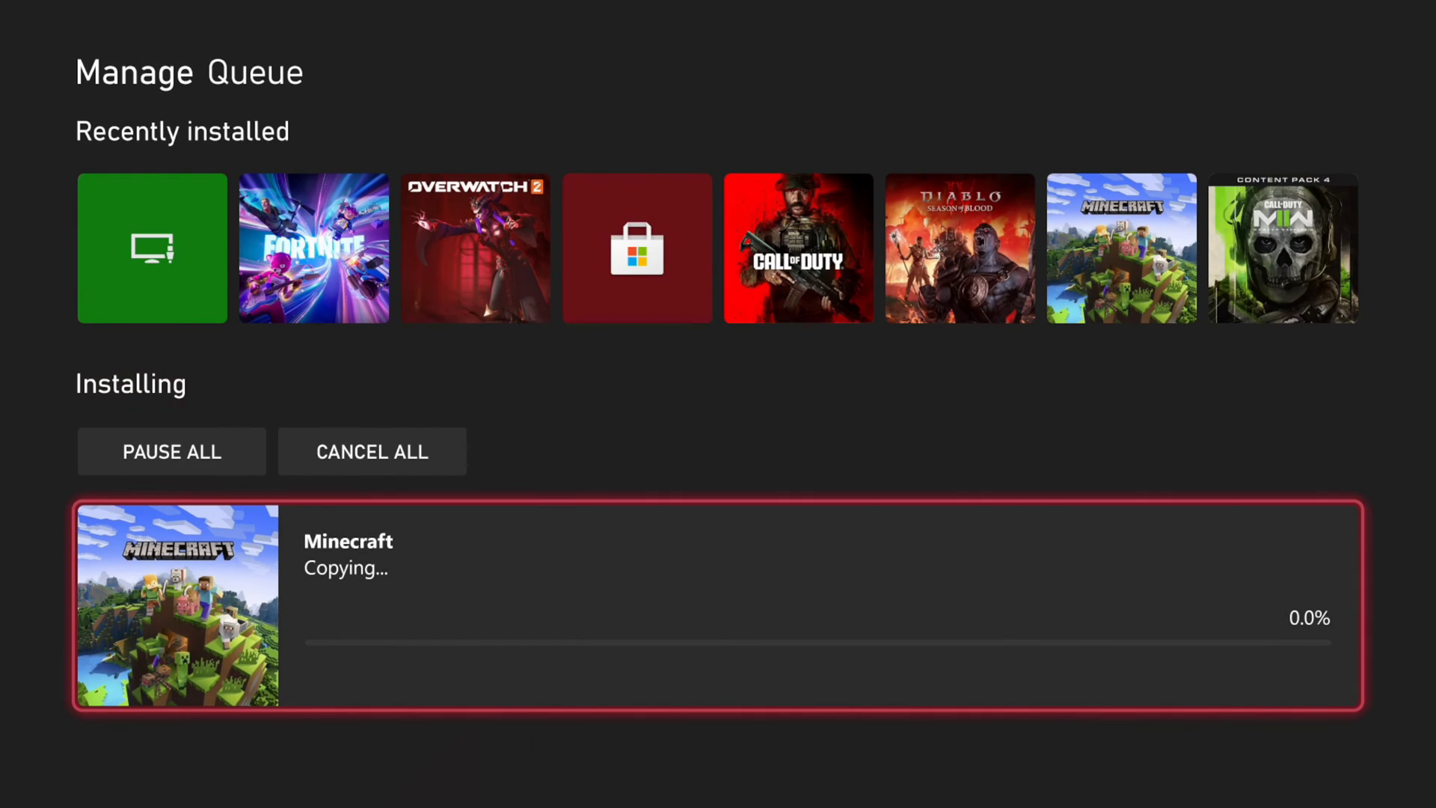